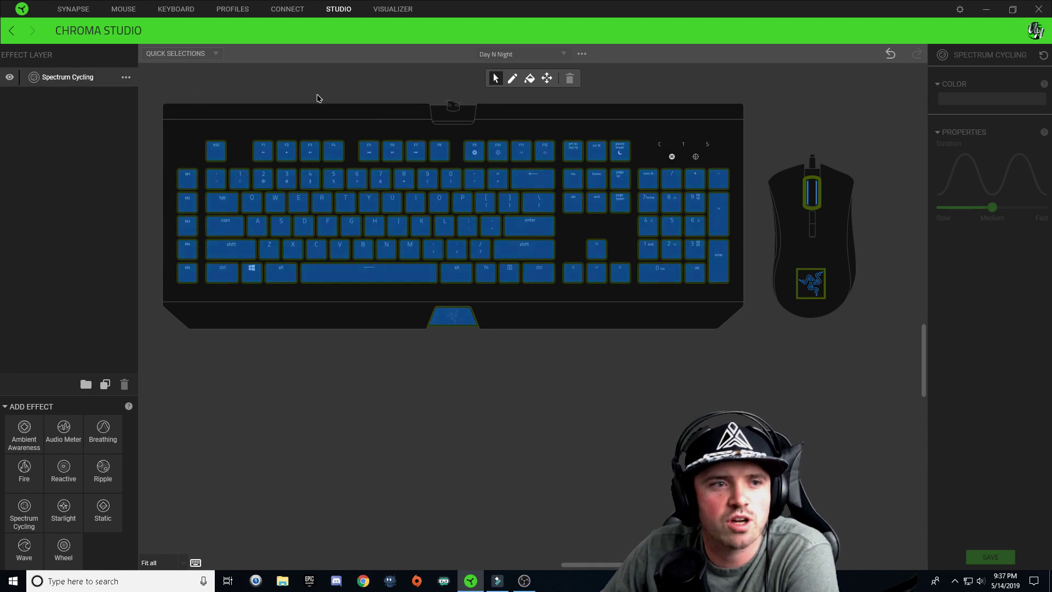
Step: Switch the layer's effect to Starlight and apply it to every key and the mouse
{"action": "left_click", "coordinate": [125, 78]}
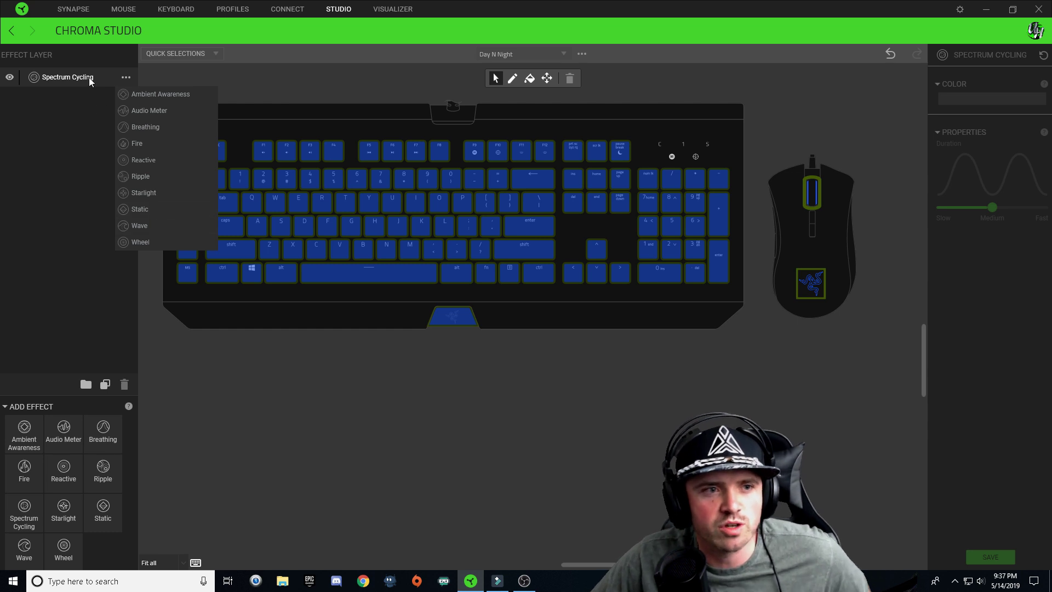
{"action": "left_click", "coordinate": [156, 199]}
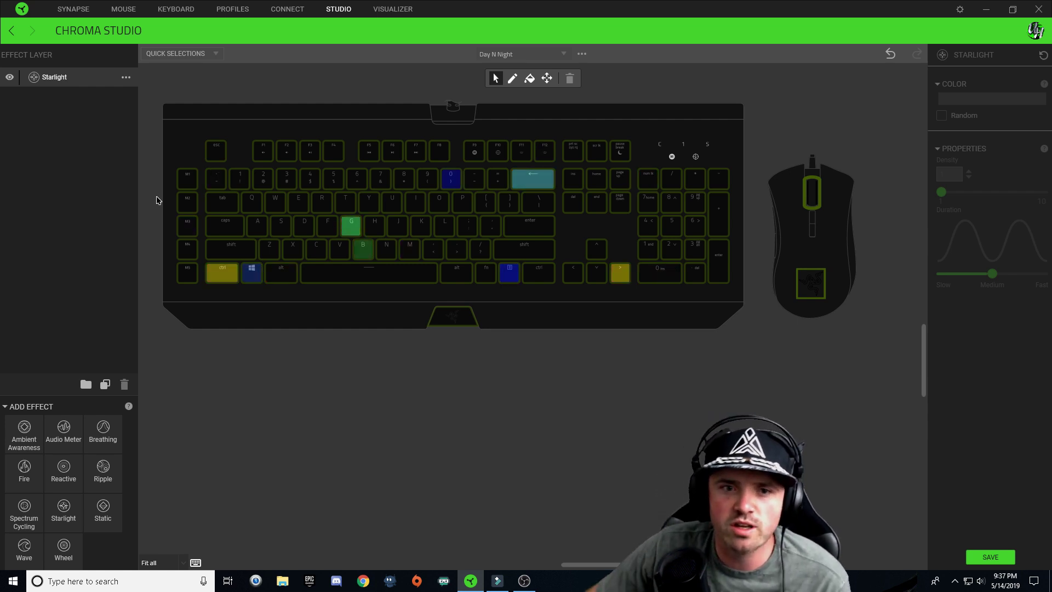
{"action": "left_click_drag", "start_coordinate": [169, 119], "coordinate": [903, 411]}
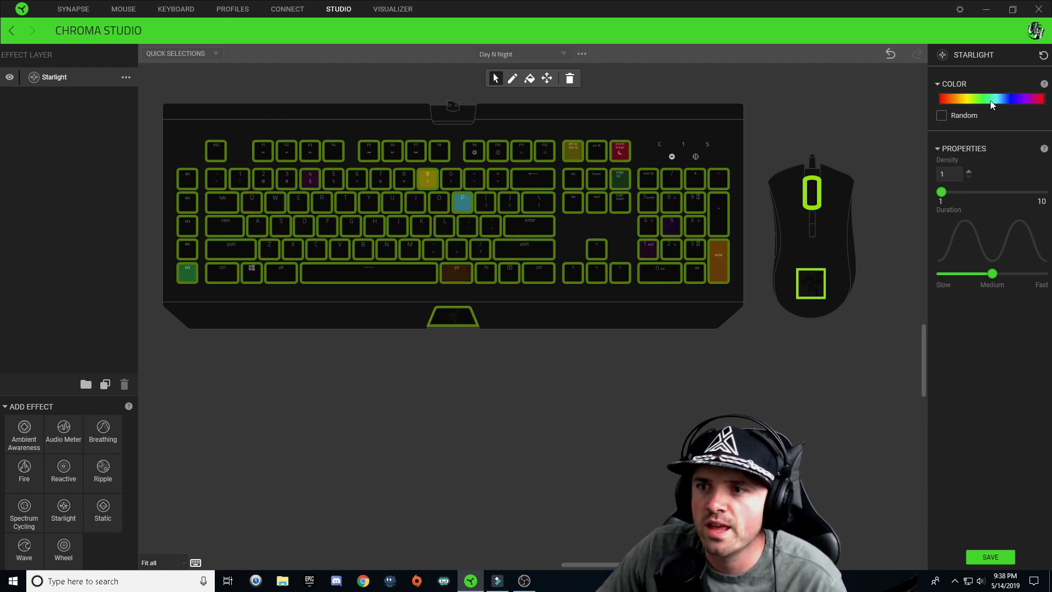
Step: Set the Starlight colour to white and slow its duration to Slow
{"action": "left_click", "coordinate": [959, 98]}
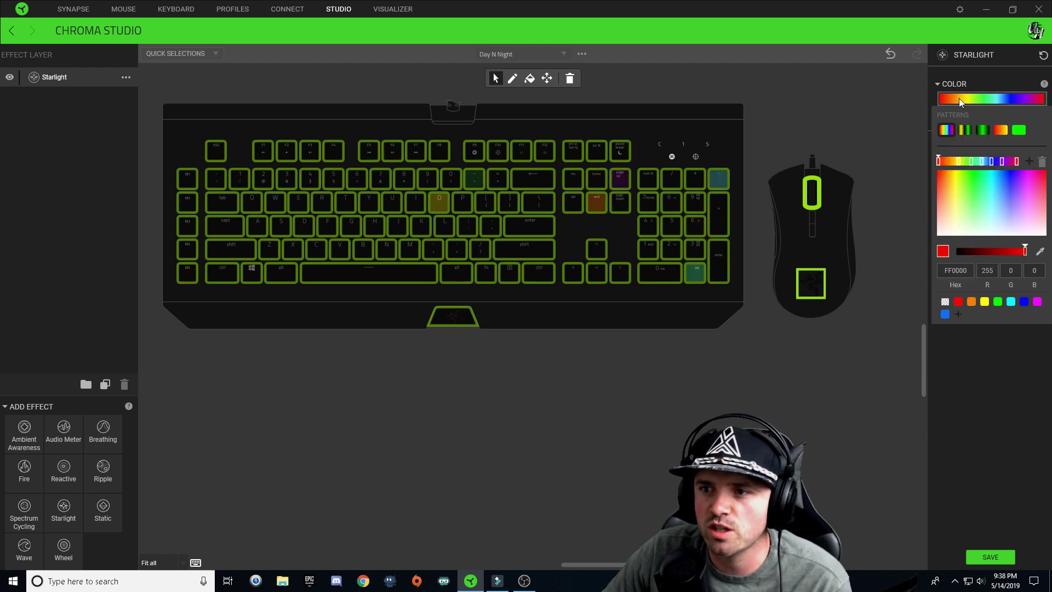
{"action": "left_click", "coordinate": [1016, 131]}
{"action": "left_click", "coordinate": [983, 194]}
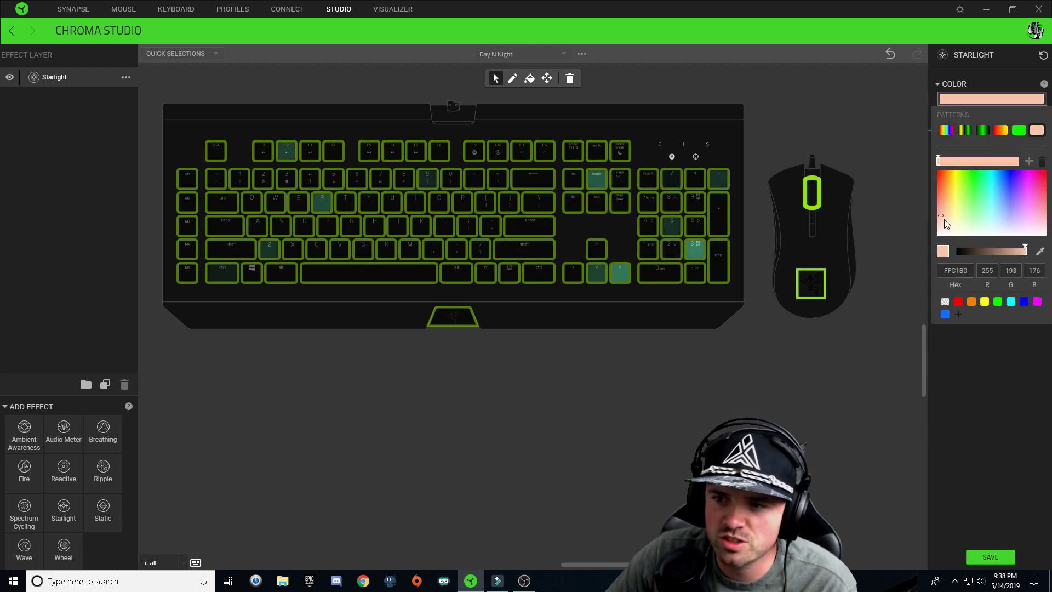
{"action": "left_click", "coordinate": [939, 235]}
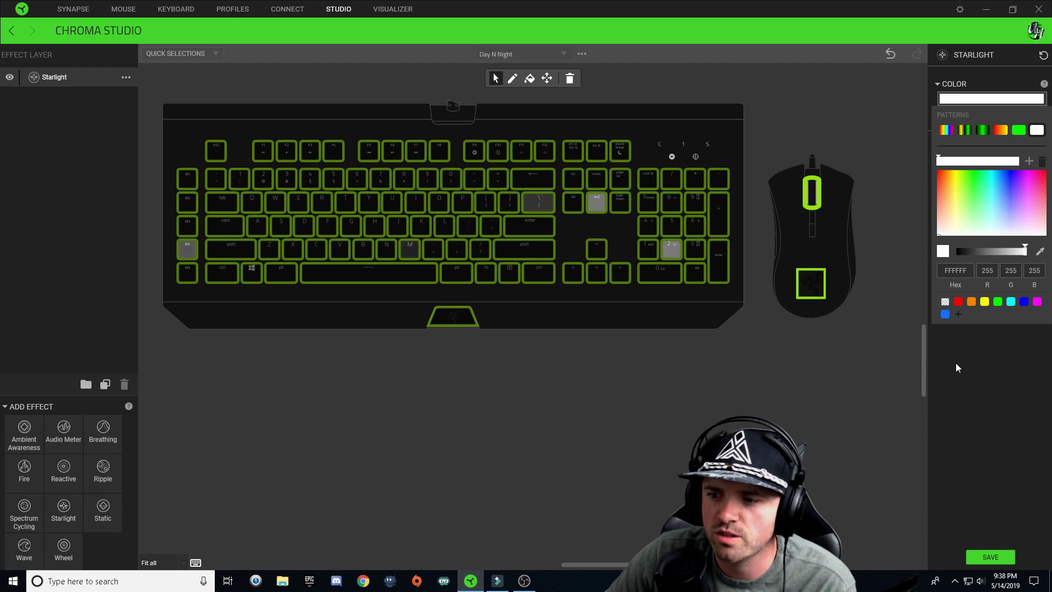
{"action": "left_click", "coordinate": [984, 561]}
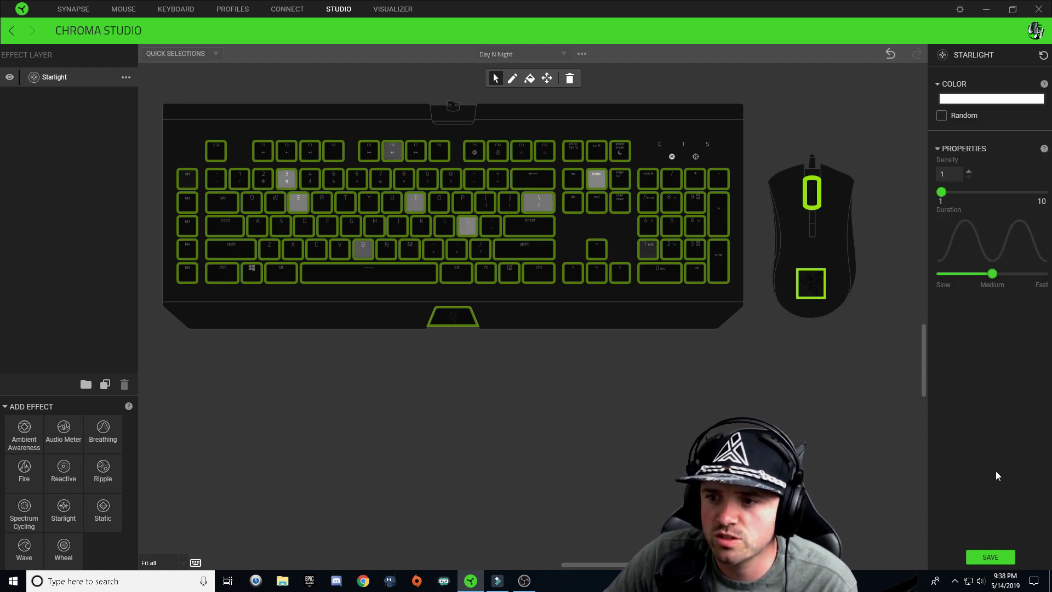
{"action": "left_click_drag", "start_coordinate": [991, 273], "coordinate": [965, 275]}
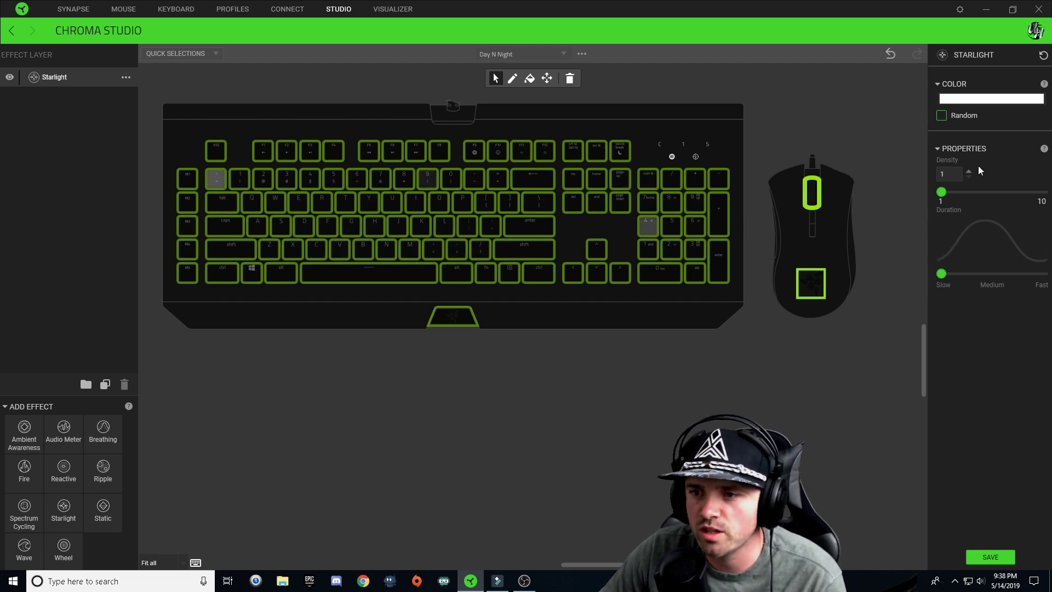
Step: Save the white Starlight, then set density 5 and Fast duration and save again
{"action": "left_click", "coordinate": [994, 560]}
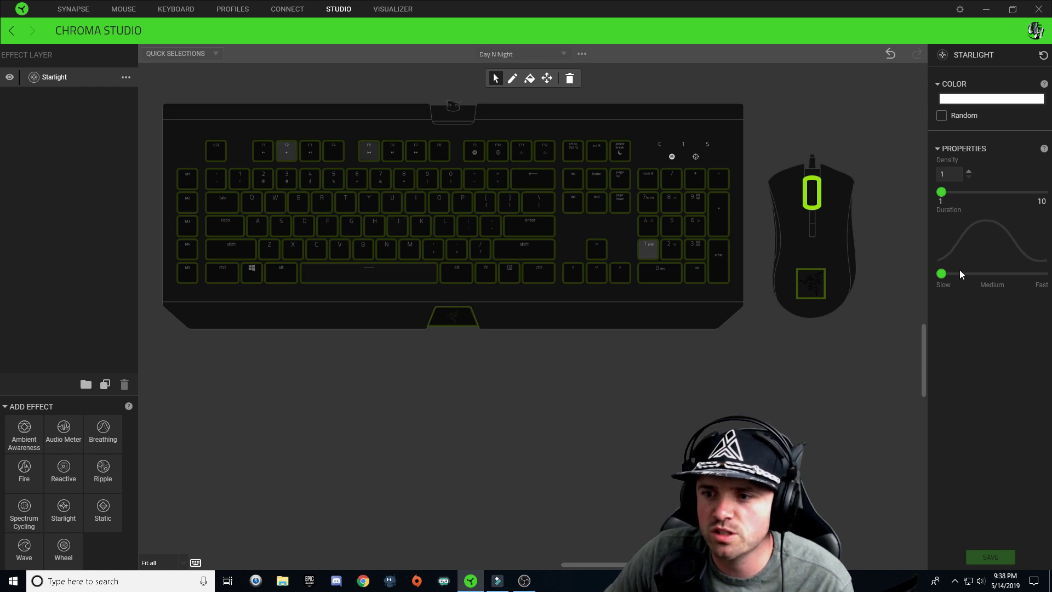
{"action": "left_click", "coordinate": [942, 274]}
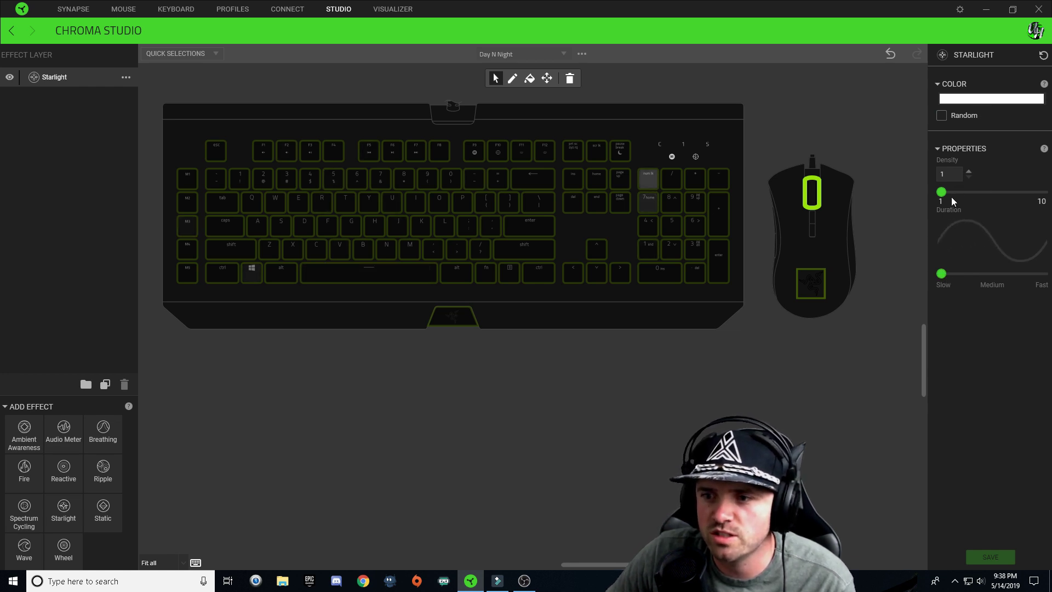
{"action": "left_click_drag", "start_coordinate": [942, 192], "coordinate": [986, 193]}
{"action": "left_click_drag", "start_coordinate": [942, 274], "coordinate": [1043, 290]}
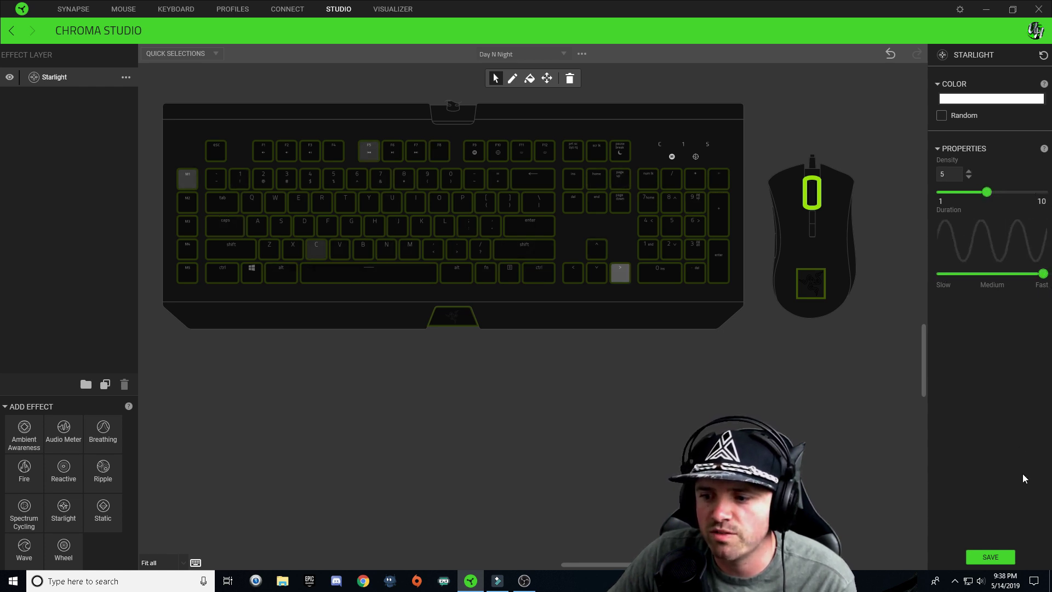
{"action": "left_click", "coordinate": [991, 555]}
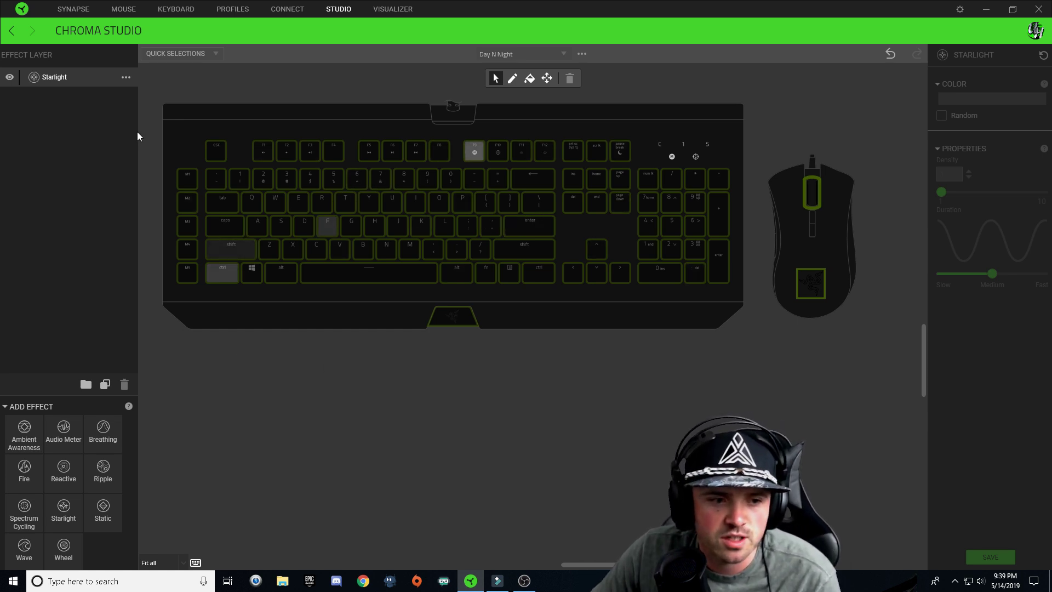
Step: Add a Wave effect layer and rename it 'sky'
{"action": "left_click", "coordinate": [28, 548]}
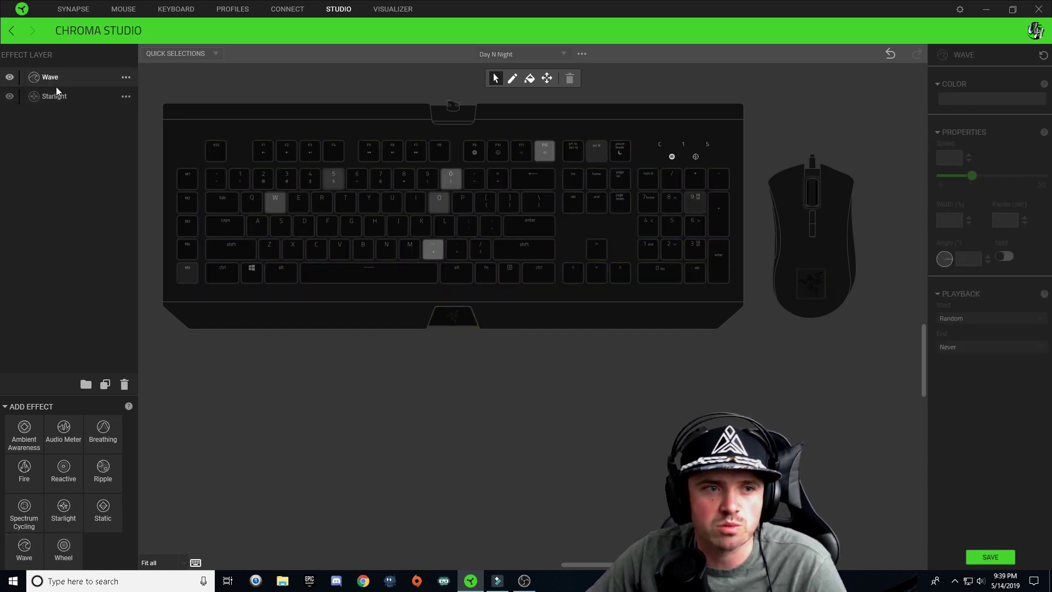
{"action": "right_click", "coordinate": [60, 80]}
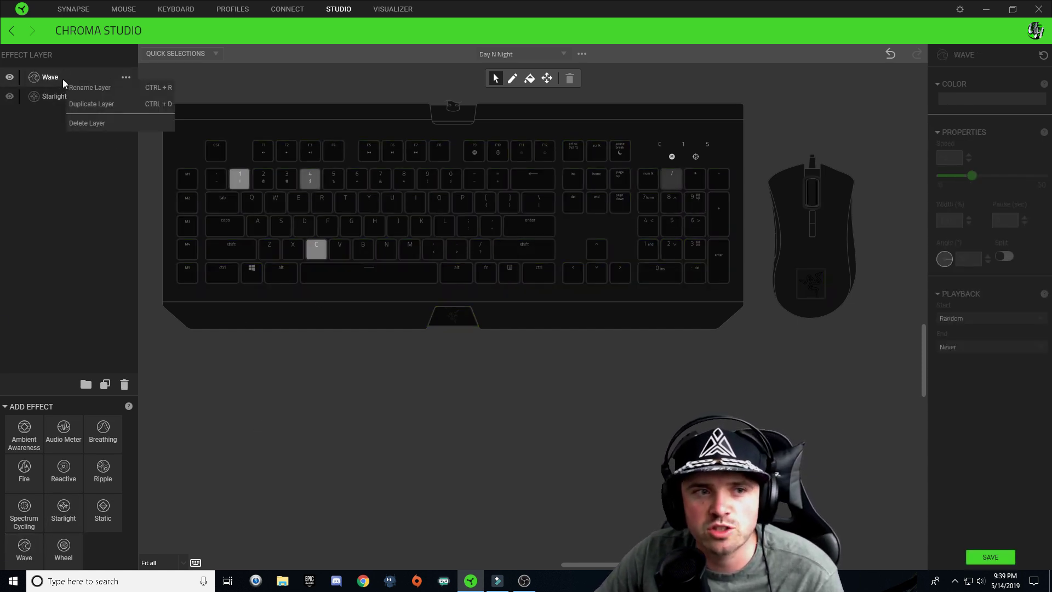
{"action": "left_click", "coordinate": [88, 89]}
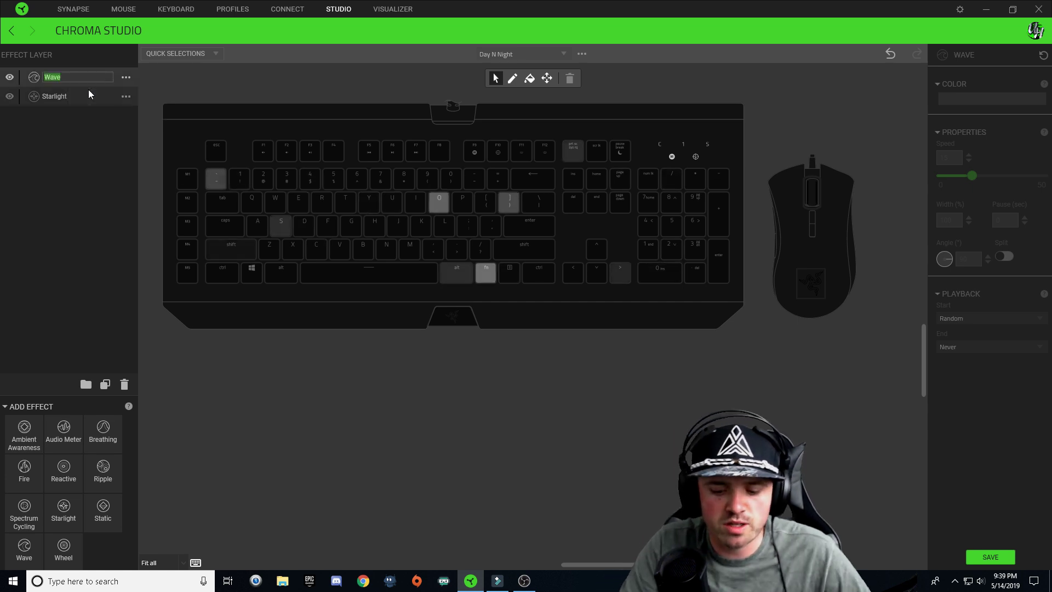
{"action": "type", "text": "sk"}
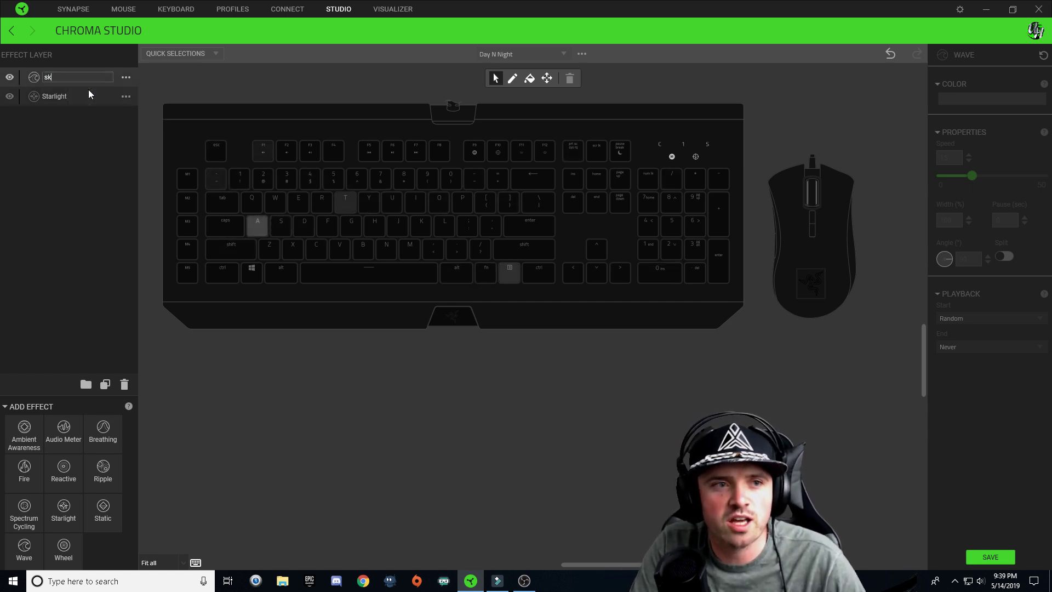
{"action": "type", "text": "y"}
{"action": "key", "text": "Return"}
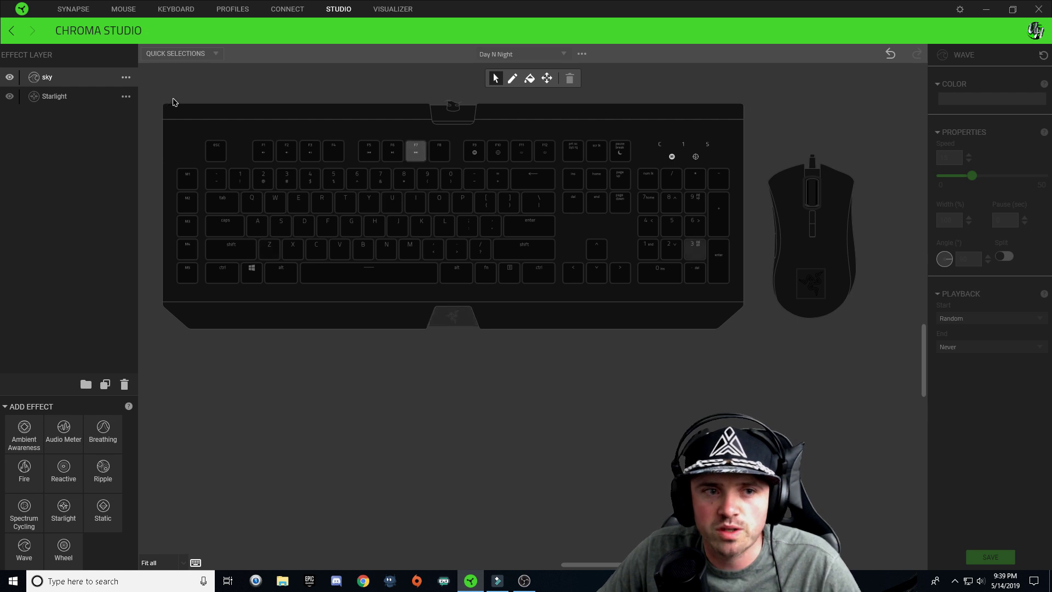
Step: Apply the sky wave to all keys and the mouse with the yellow-green gradient
{"action": "left_click_drag", "start_coordinate": [175, 128], "coordinate": [870, 303]}
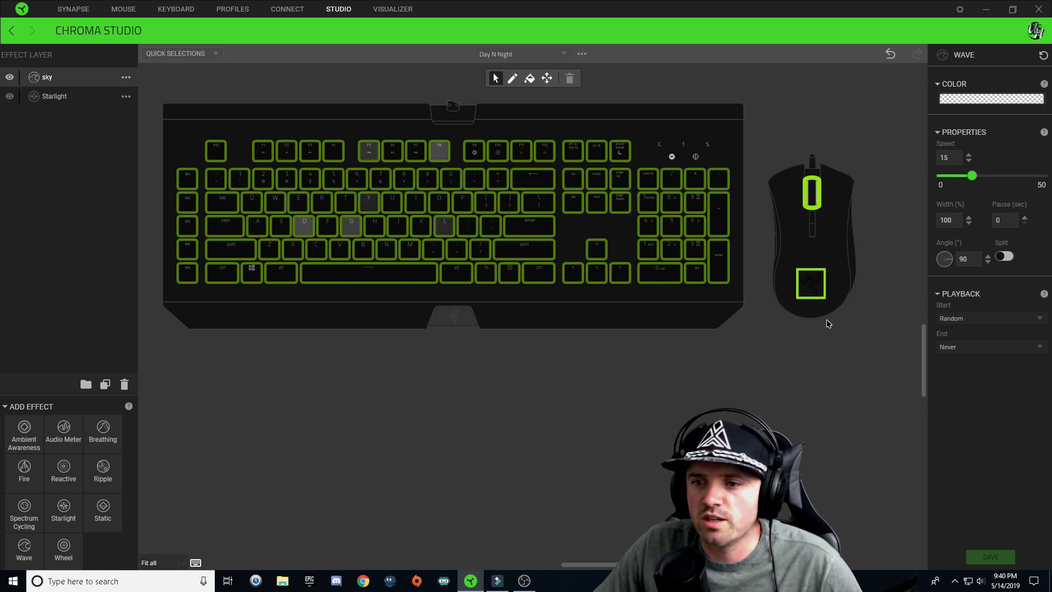
{"action": "left_click", "coordinate": [977, 99]}
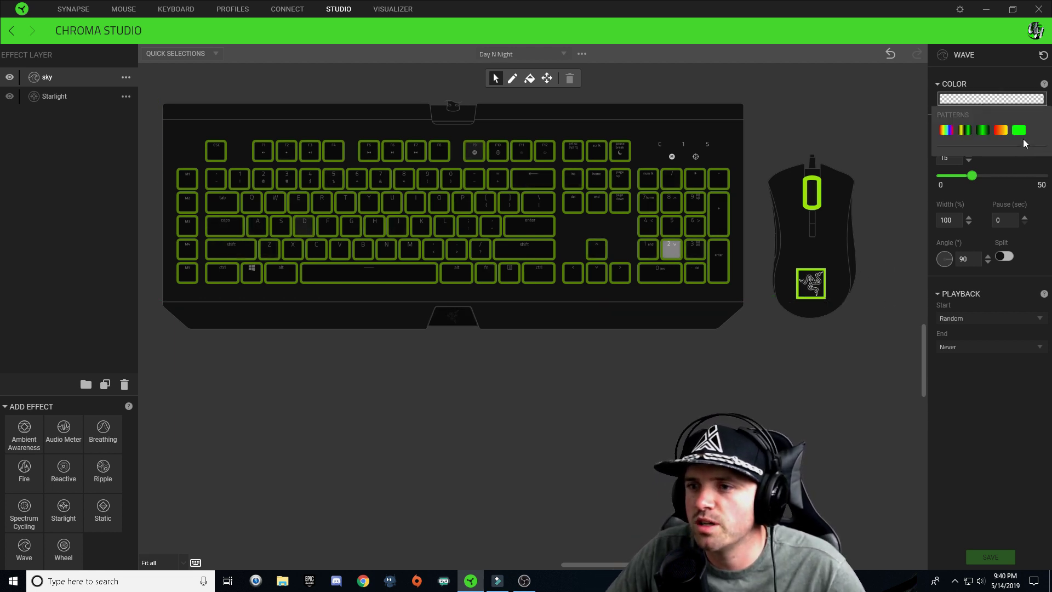
{"action": "left_click", "coordinate": [964, 131]}
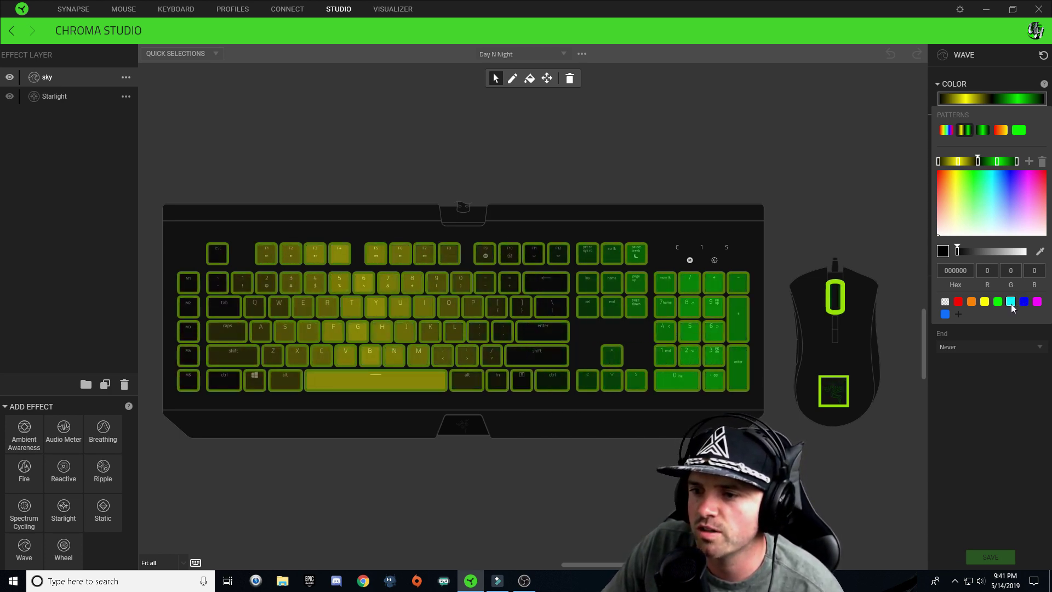
Step: Recolour the sky gradient to a cyan band between black ends, removing the green stop
{"action": "left_click", "coordinate": [1010, 303]}
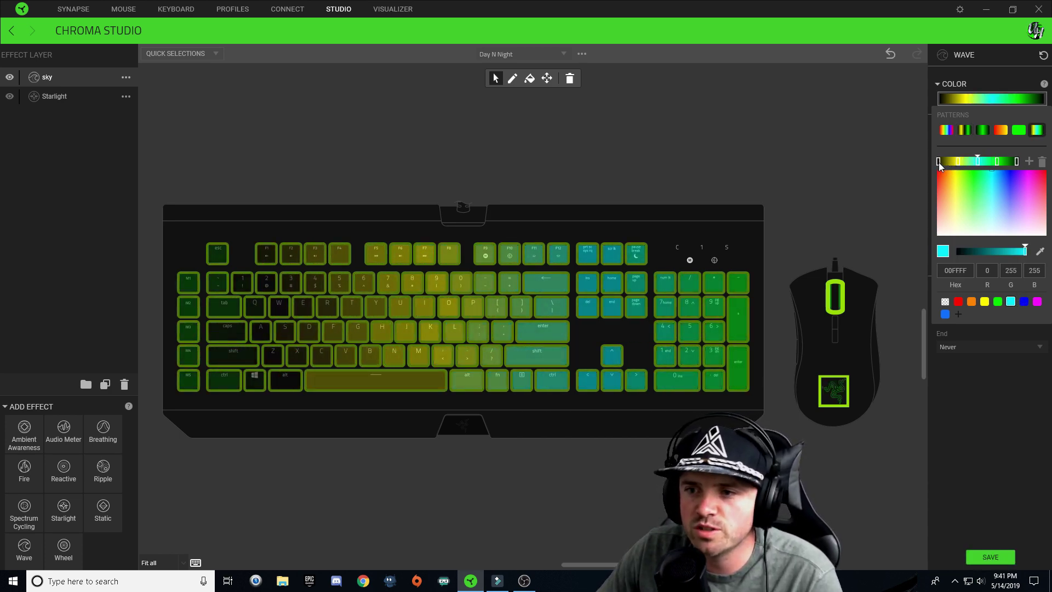
{"action": "left_click", "coordinate": [938, 162]}
{"action": "left_click_drag", "start_coordinate": [938, 162], "coordinate": [960, 163]}
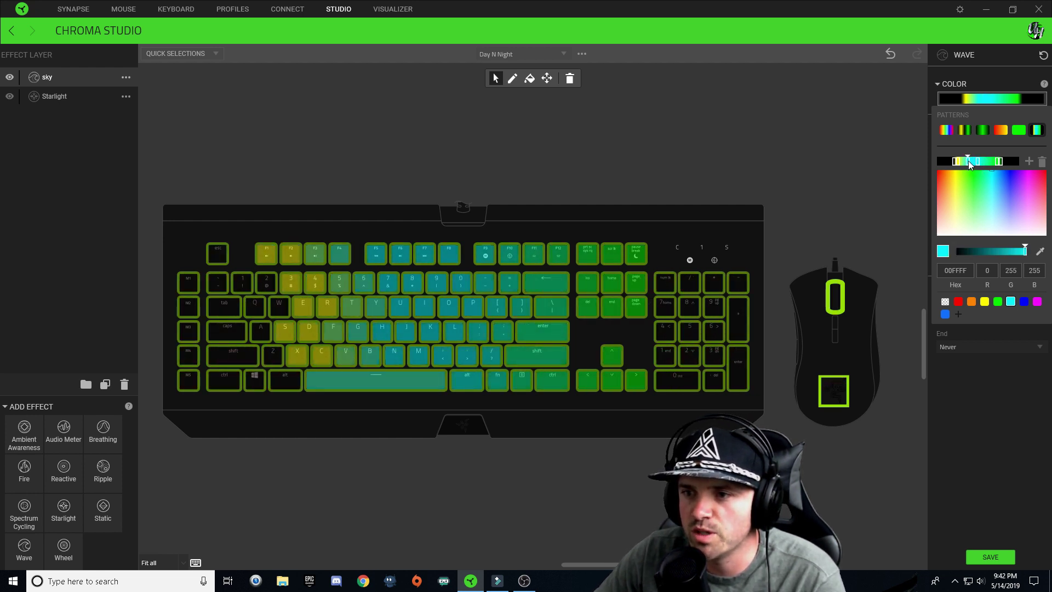
{"action": "left_click_drag", "start_coordinate": [967, 162], "coordinate": [962, 163]}
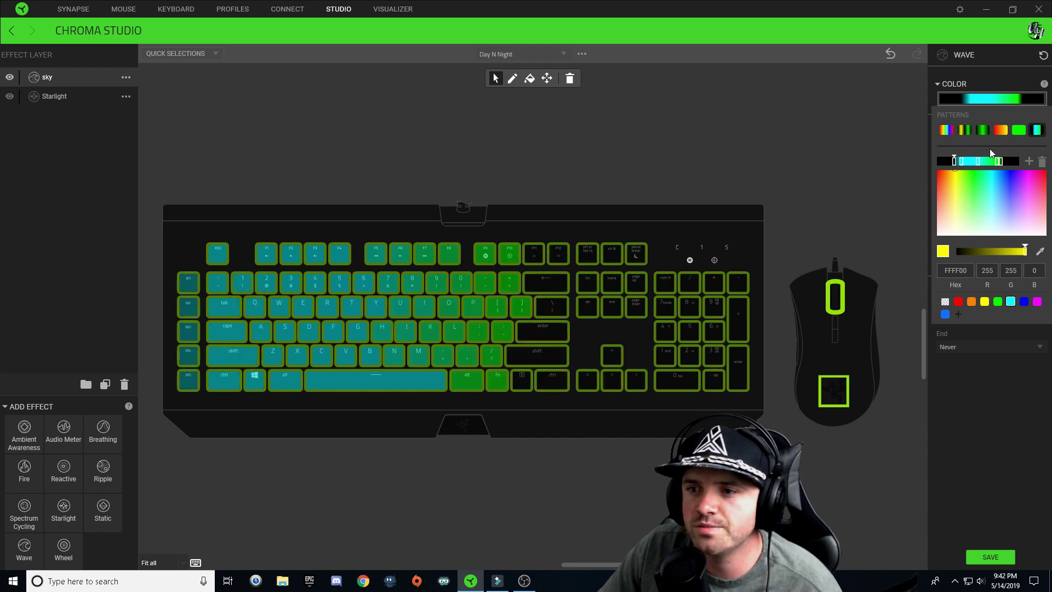
{"action": "left_click", "coordinate": [1029, 162]}
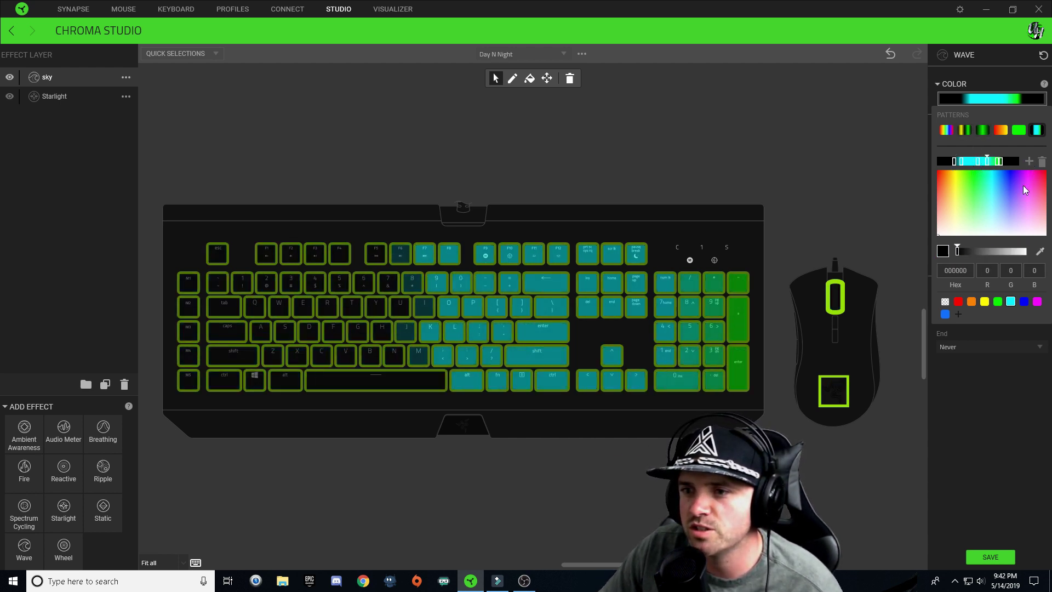
{"action": "left_click", "coordinate": [990, 162]}
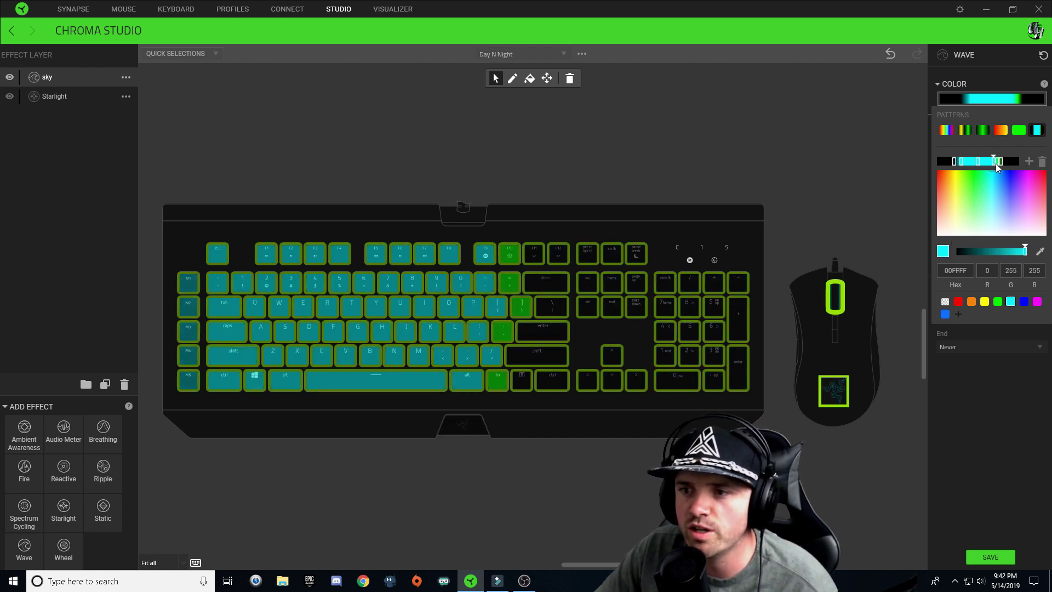
{"action": "left_click", "coordinate": [998, 162]}
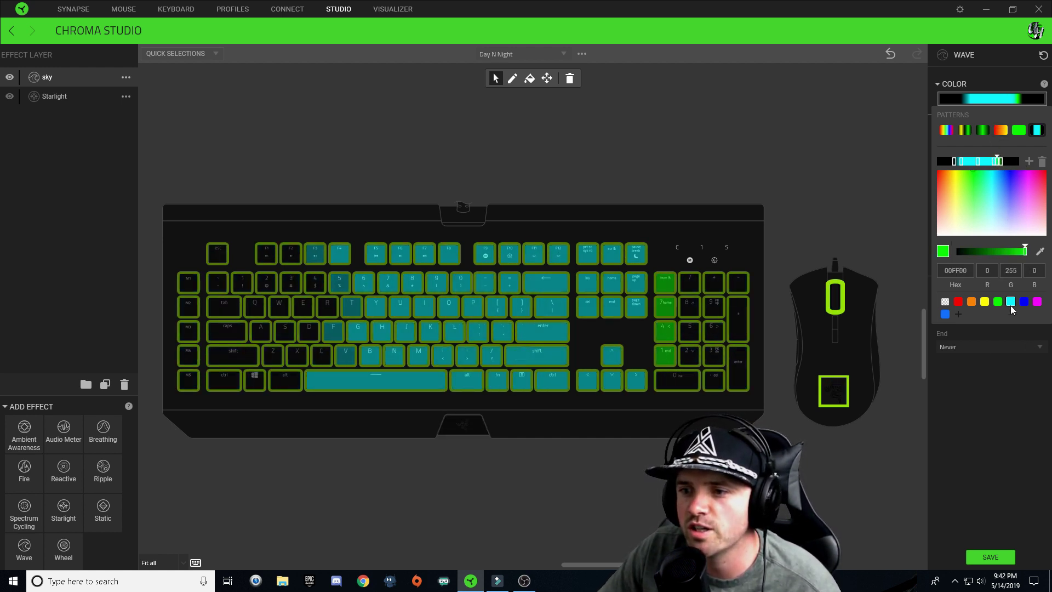
{"action": "left_click", "coordinate": [1041, 162]}
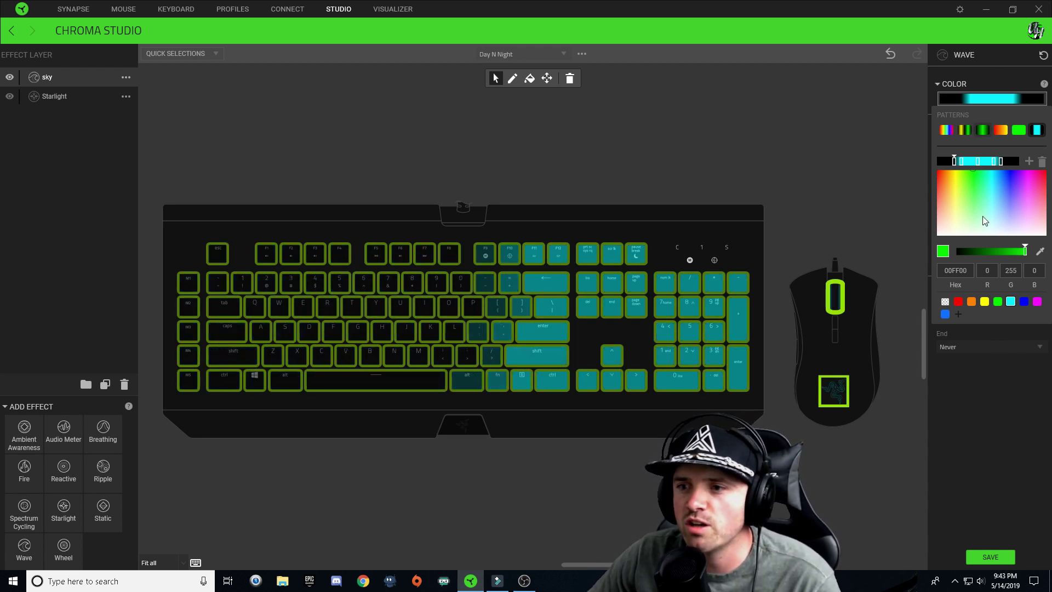
{"action": "left_click", "coordinate": [998, 424]}
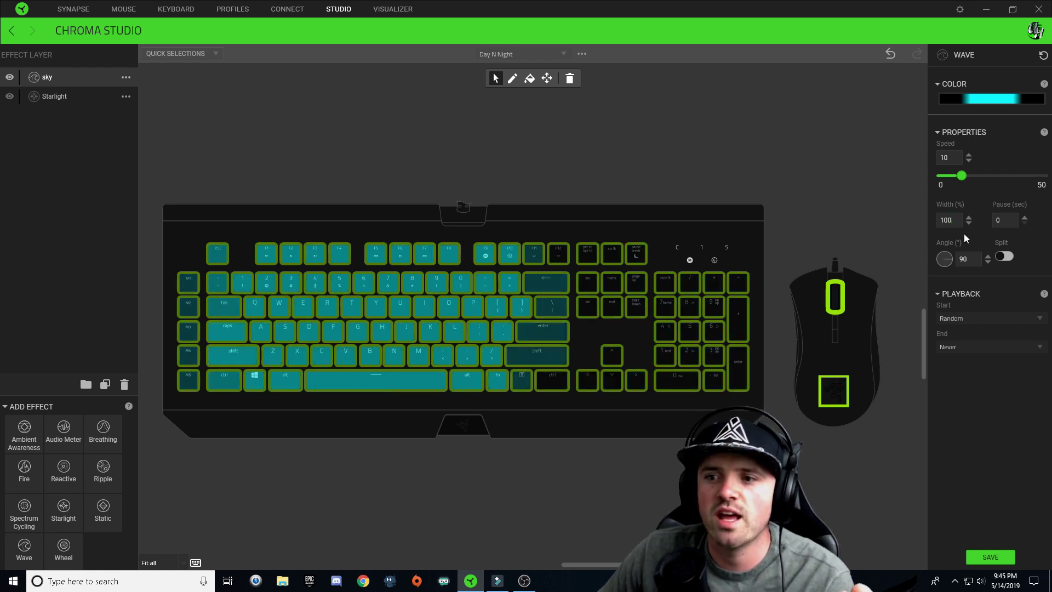
Step: Set the sky wave width to 300%, save, and reopen its colour gradient
{"action": "type", "text": "200"}
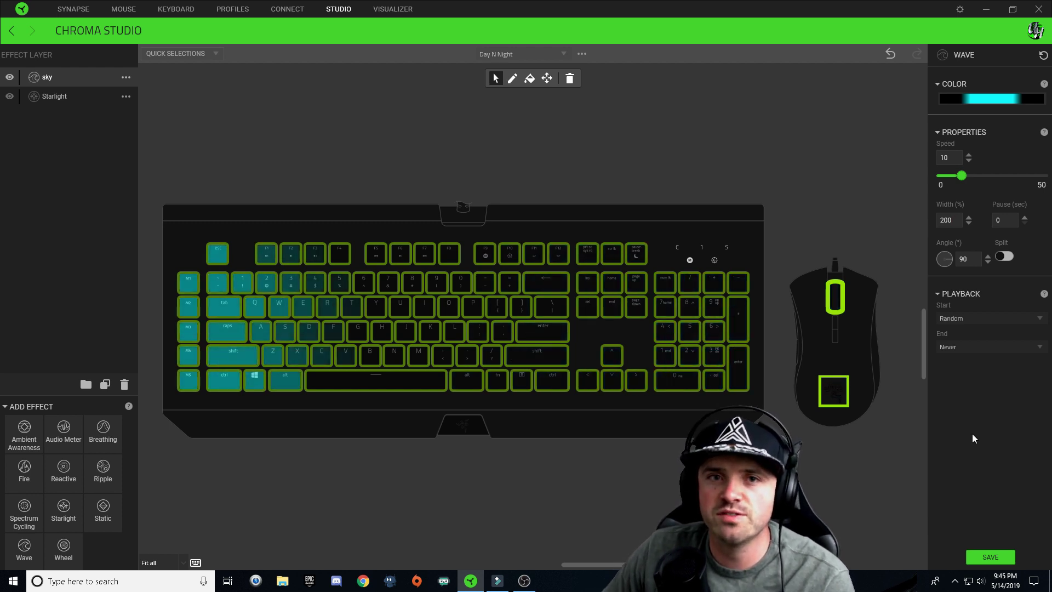
{"action": "key", "text": "Up"}
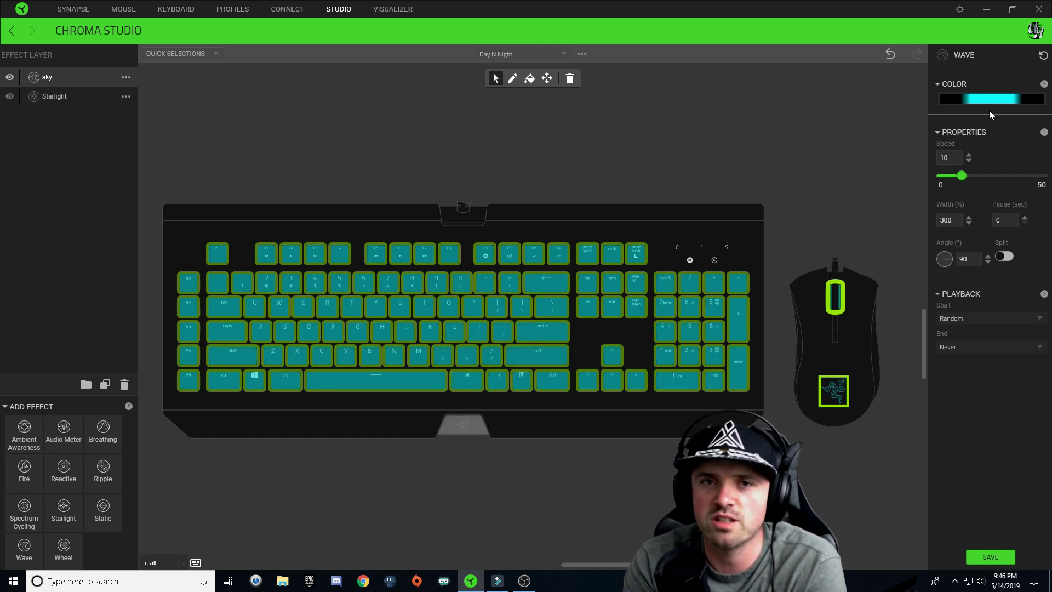
{"action": "left_click", "coordinate": [995, 559]}
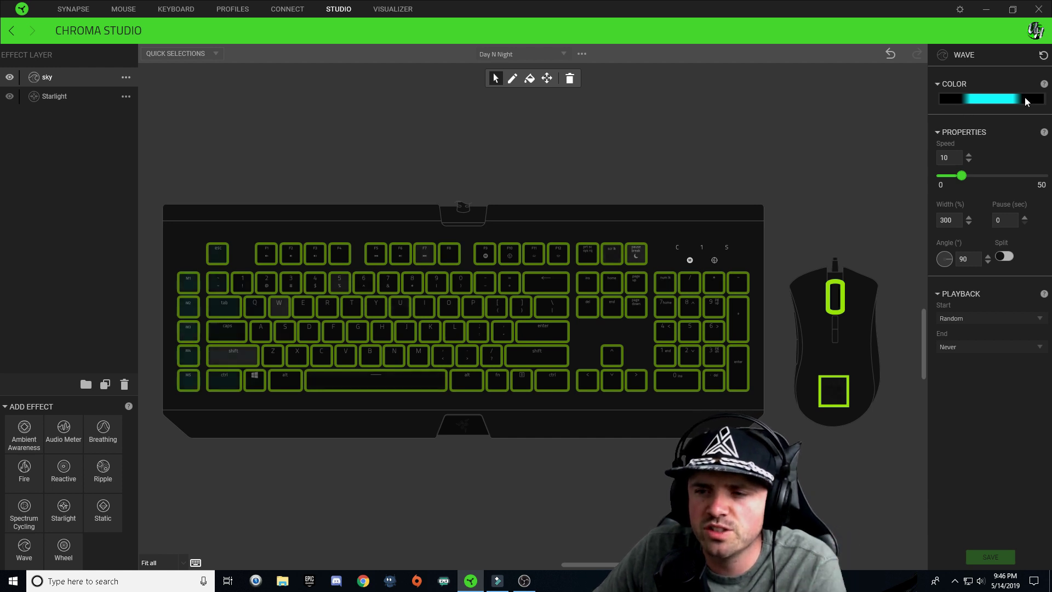
{"action": "left_click", "coordinate": [991, 100]}
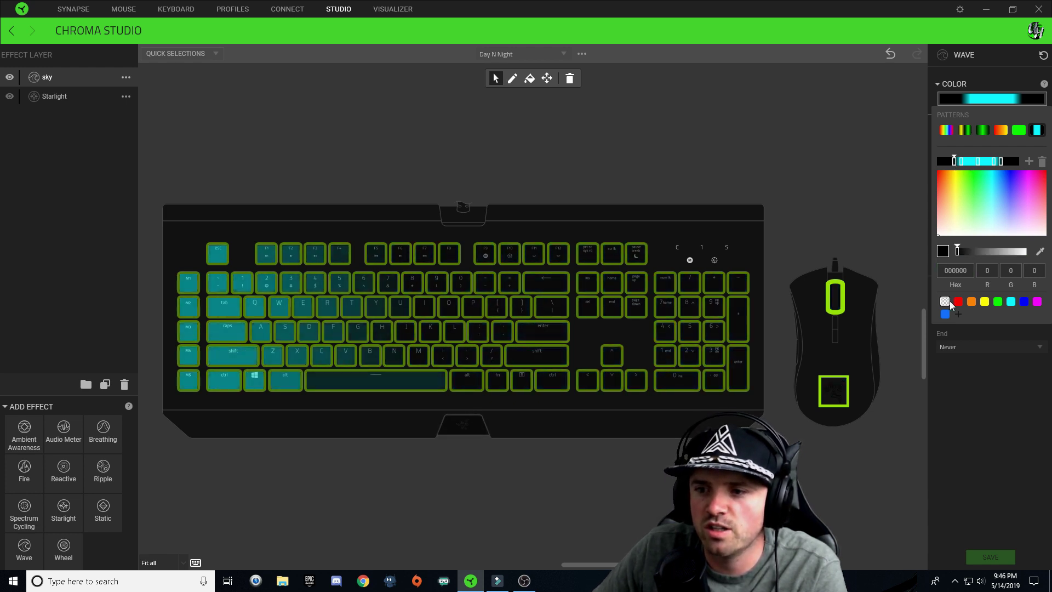
Step: Make the left and right gradient ends transparent and save the sky effect
{"action": "left_click", "coordinate": [945, 302]}
{"action": "left_click", "coordinate": [1001, 162]}
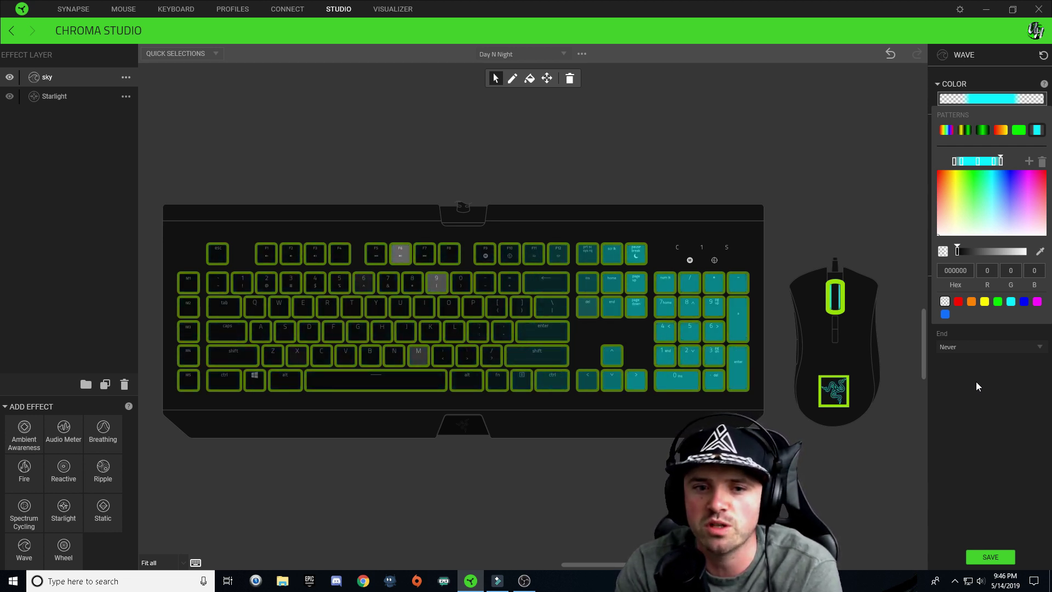
{"action": "left_click", "coordinate": [975, 382]}
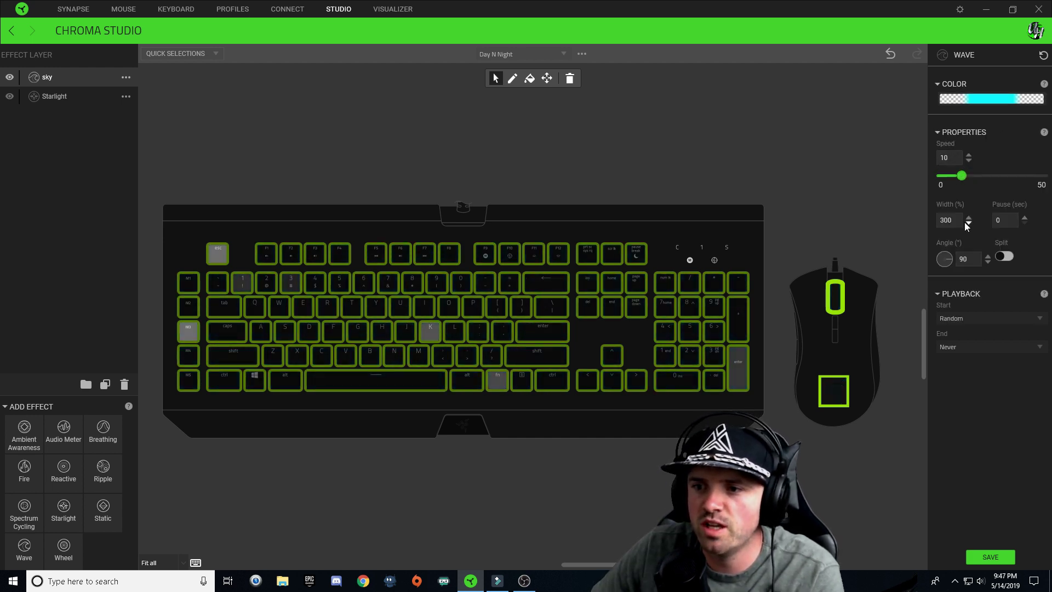
{"action": "left_click", "coordinate": [990, 557]}
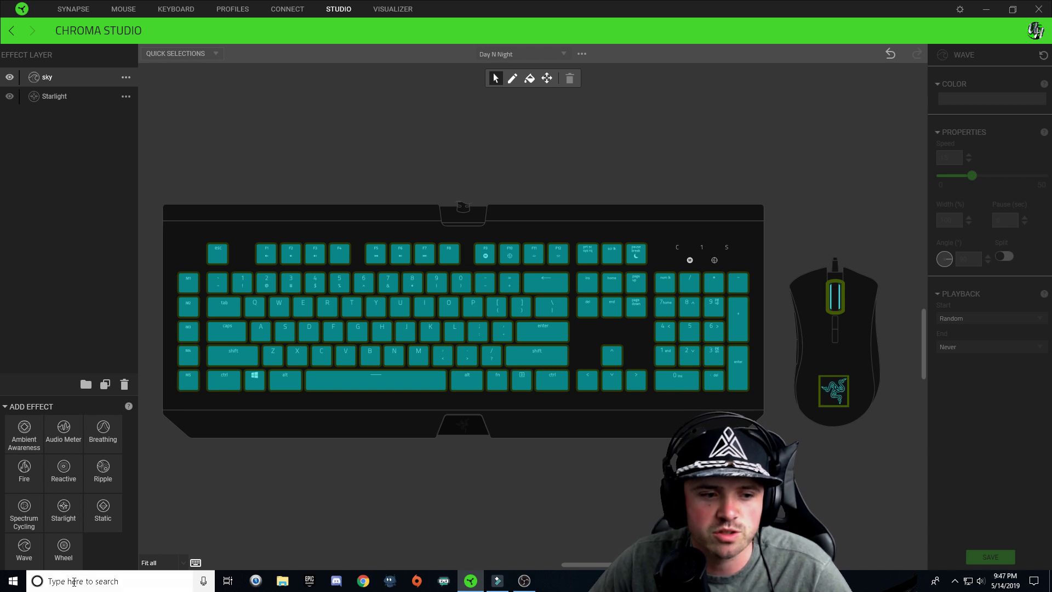
Step: Add another Wave layer and rename it 'Mountains'
{"action": "left_click", "coordinate": [26, 555]}
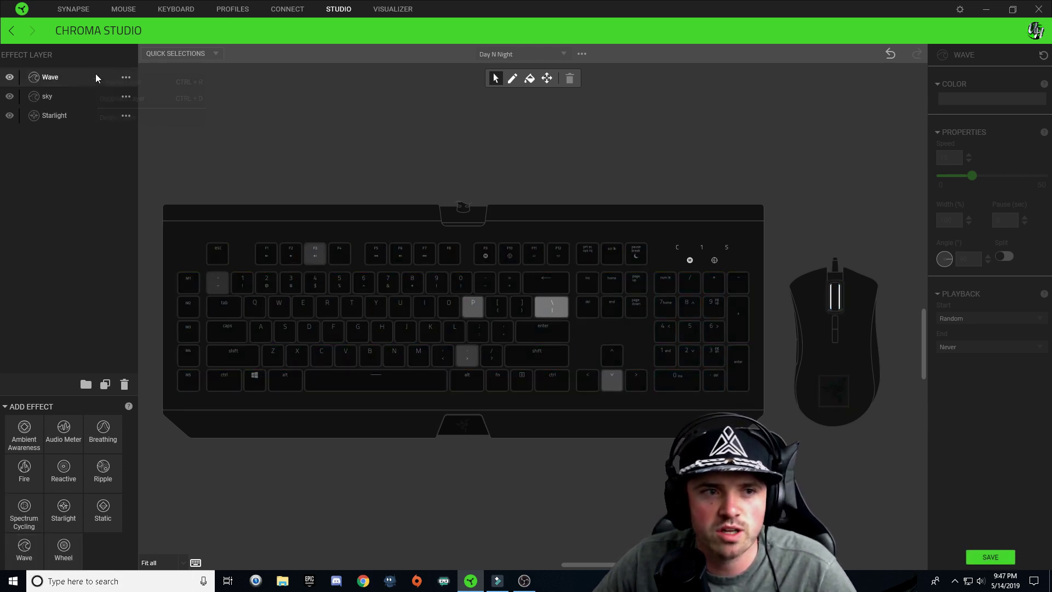
{"action": "left_click", "coordinate": [131, 82]}
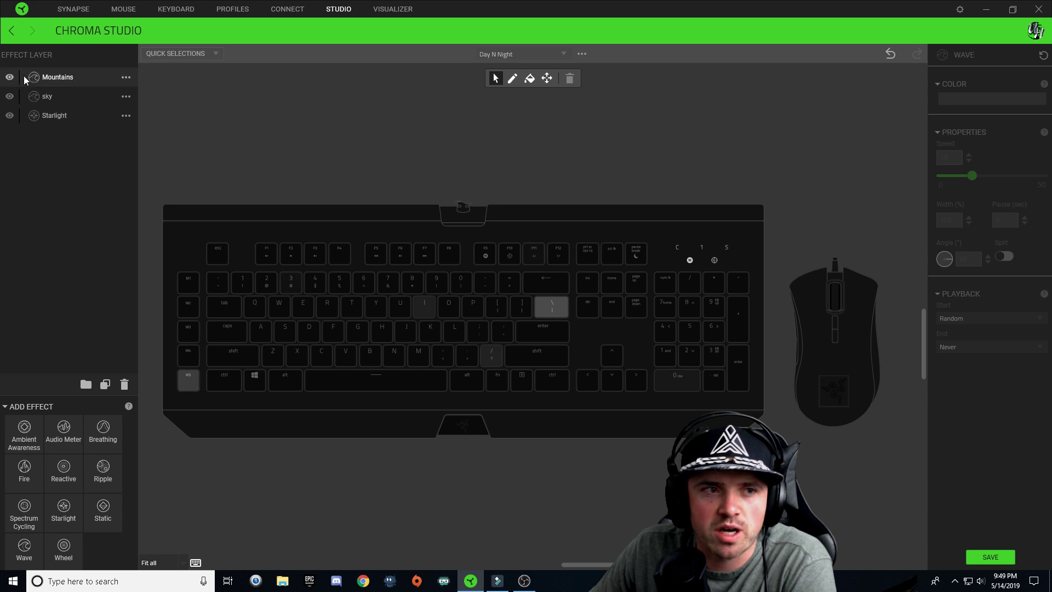
Step: Assign the Mountains wave to the bottom key row and mouse logo, then open its colours
{"action": "left_click", "coordinate": [61, 96]}
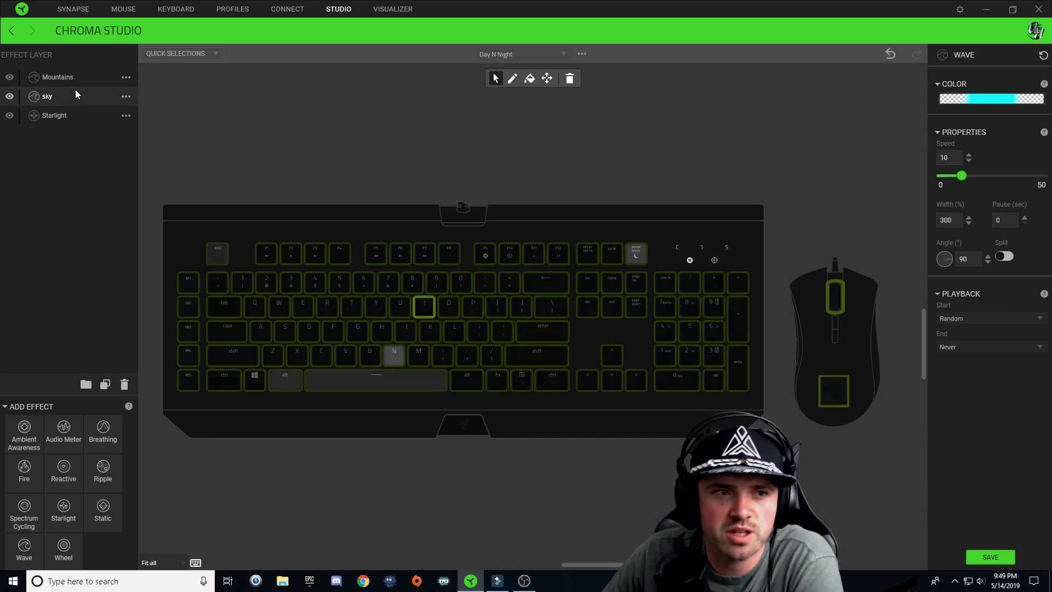
{"action": "left_click", "coordinate": [61, 77]}
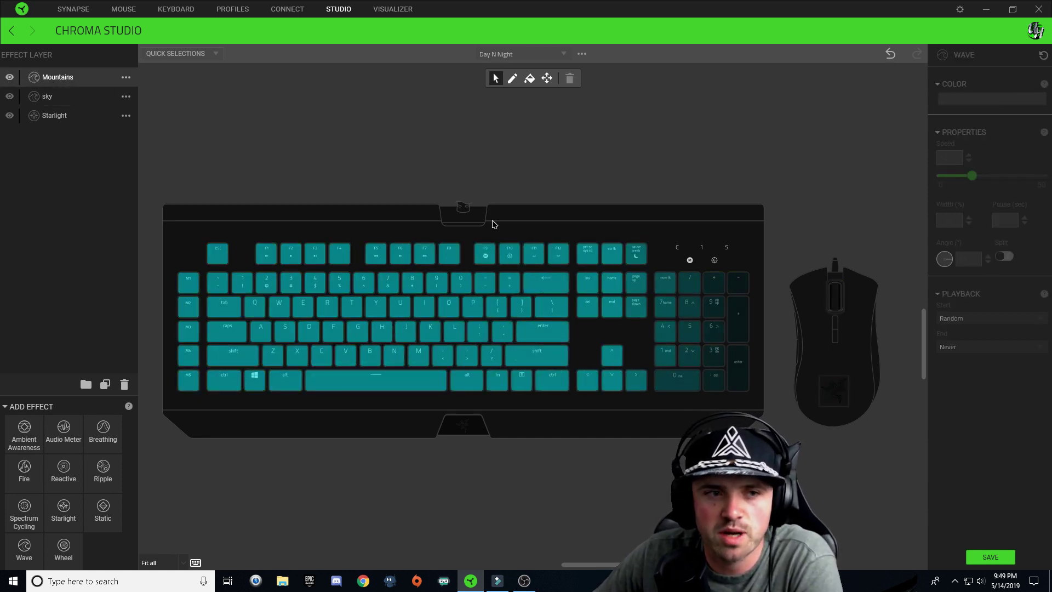
{"action": "left_click_drag", "start_coordinate": [166, 392], "coordinate": [755, 390]}
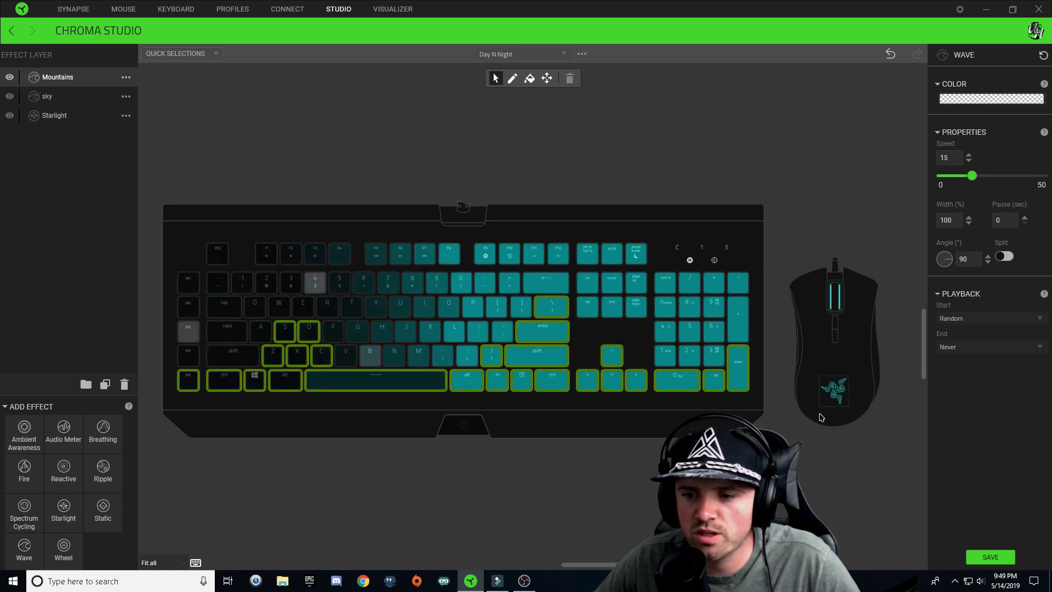
{"action": "left_click", "coordinate": [836, 391]}
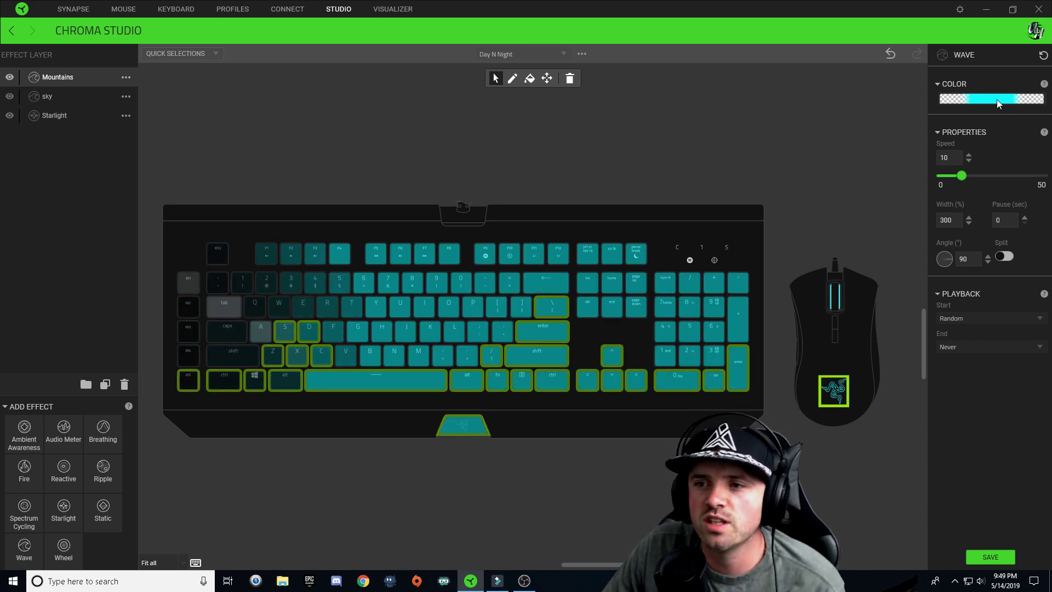
{"action": "left_click", "coordinate": [997, 100]}
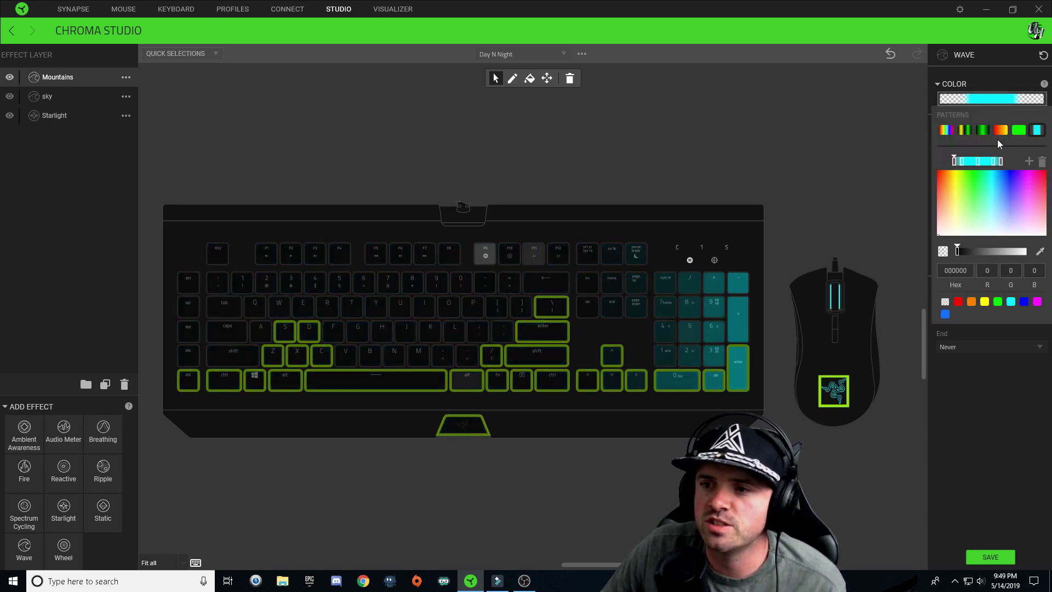
Step: Change the middle Mountains gradient stops from cyan to green 008A00
{"action": "left_click", "coordinate": [977, 160]}
{"action": "left_click", "coordinate": [998, 303]}
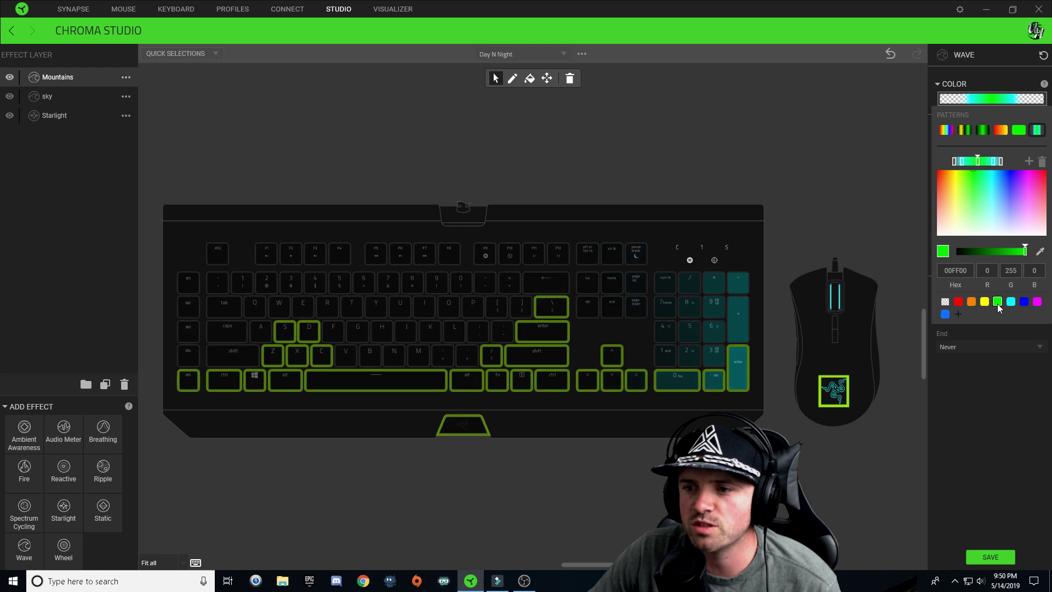
{"action": "left_click", "coordinate": [995, 251]}
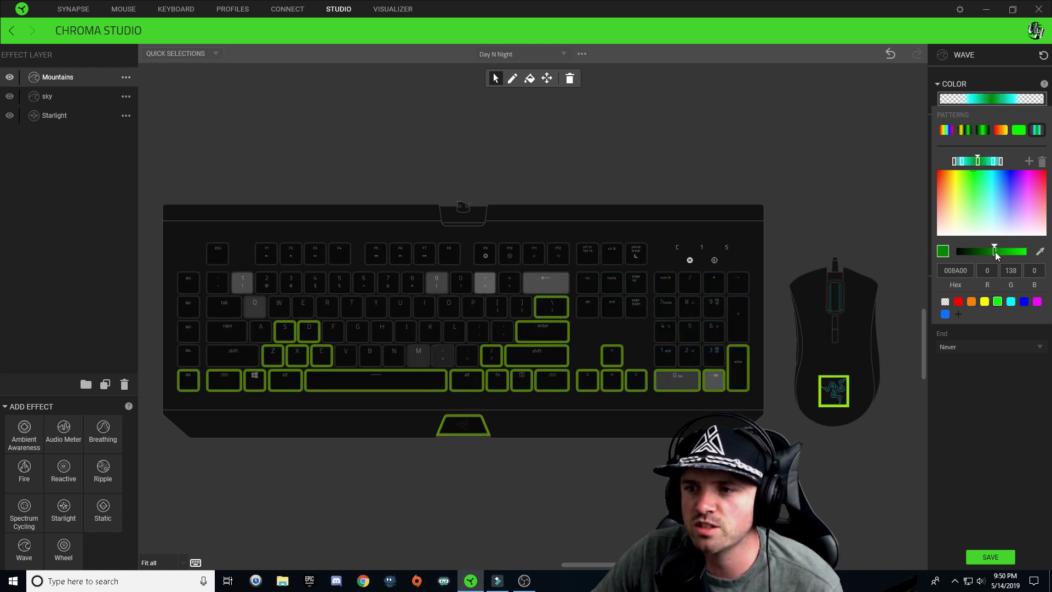
{"action": "left_click", "coordinate": [994, 252]}
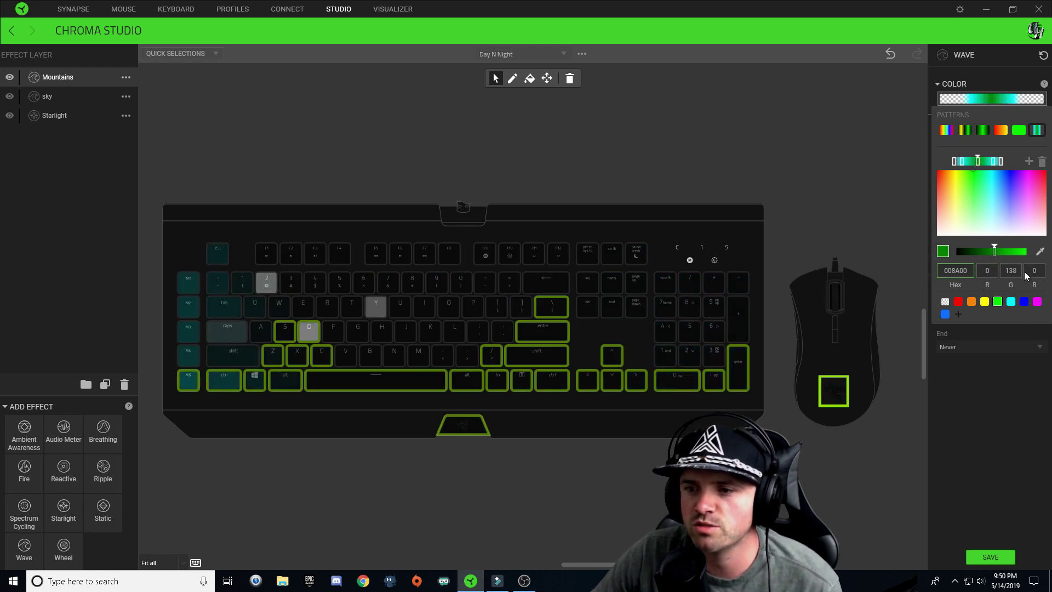
{"action": "left_click", "coordinate": [967, 270]}
{"action": "double_click", "coordinate": [967, 271]}
{"action": "key", "text": "ctrl+c"}
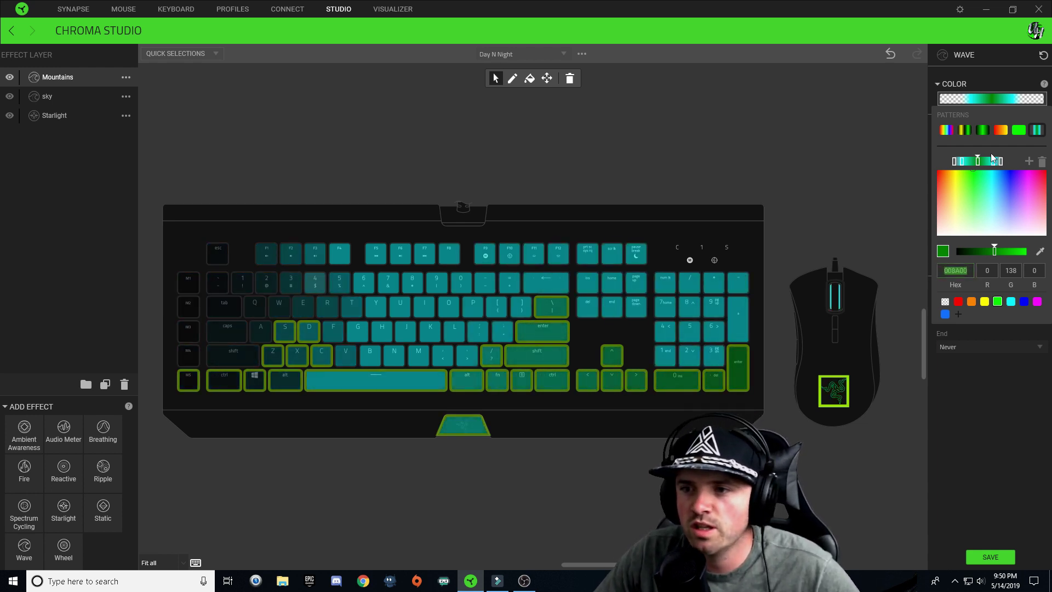
{"action": "left_click", "coordinate": [962, 161]}
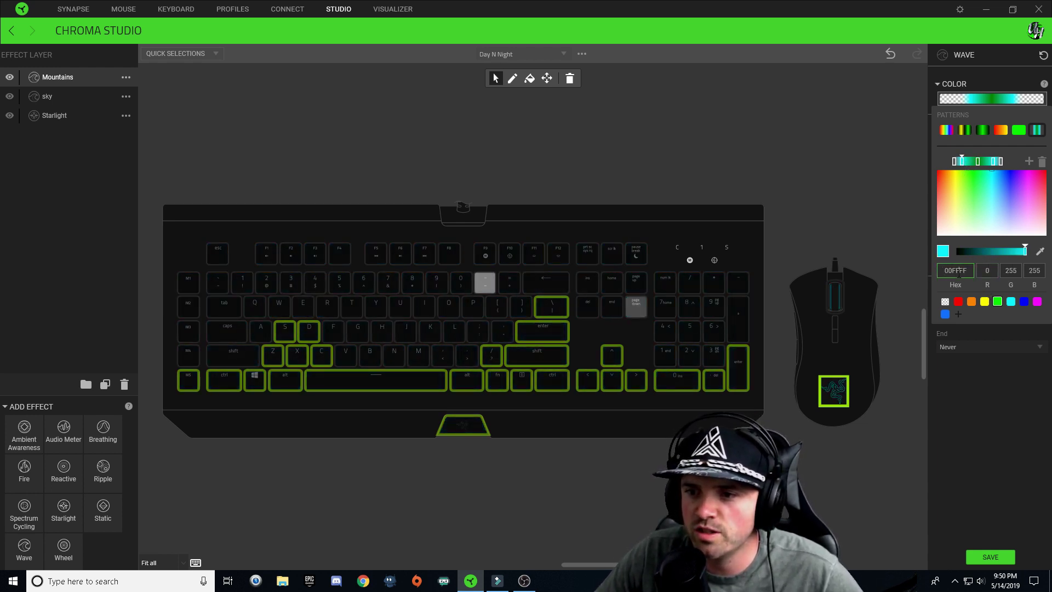
{"action": "key", "text": "ctrl+v"}
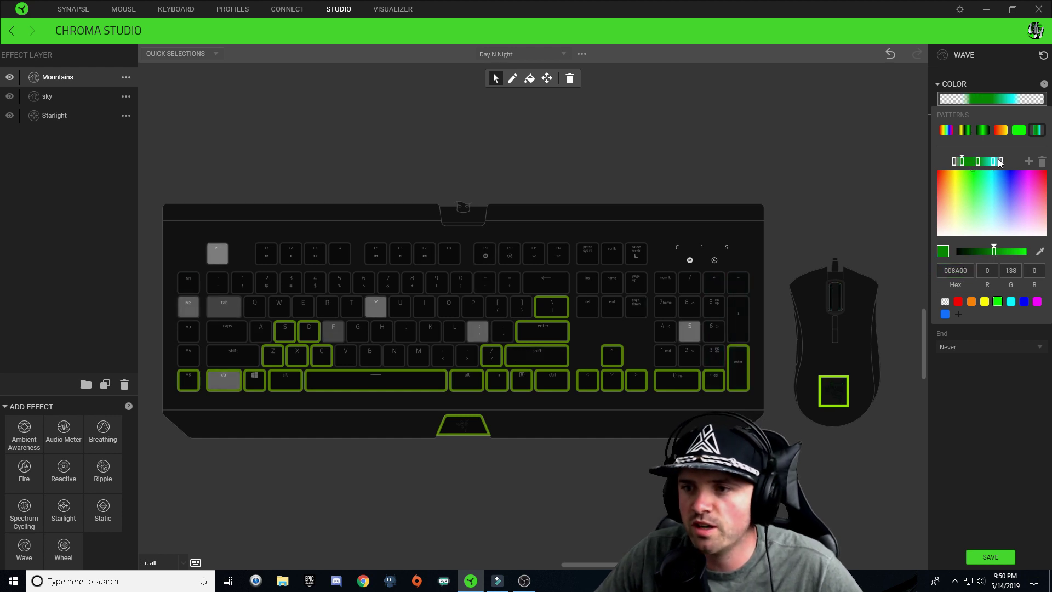
{"action": "left_click", "coordinate": [987, 252]}
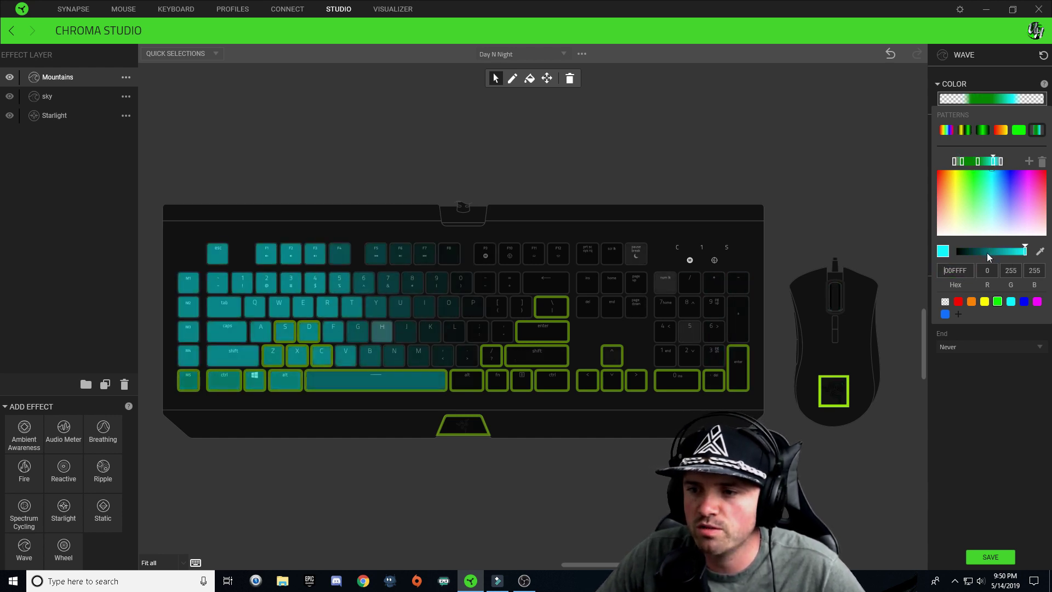
{"action": "double_click", "coordinate": [965, 270]}
{"action": "key", "text": "ctrl+v"}
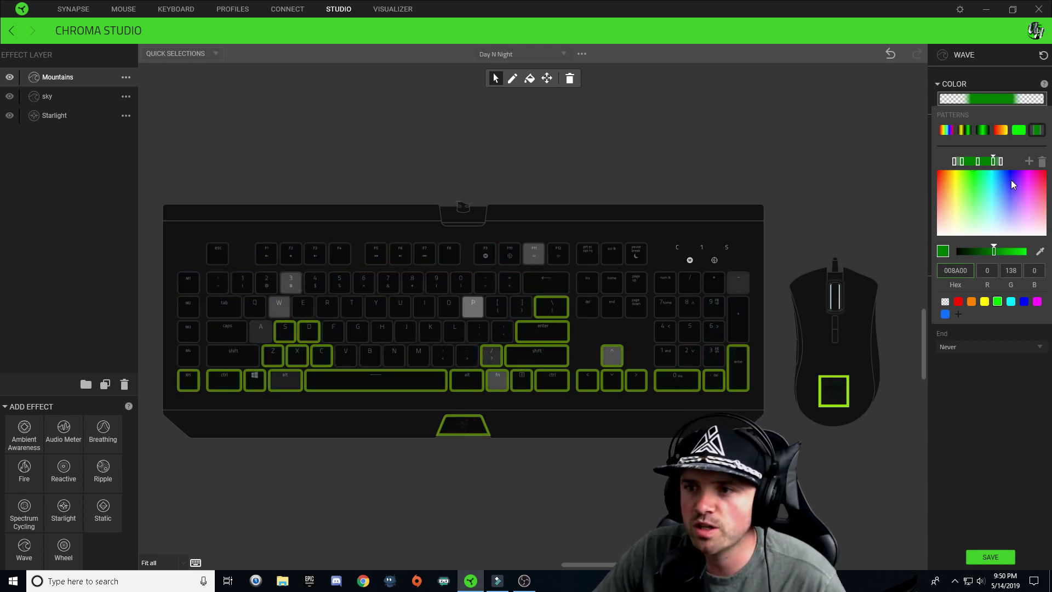
Step: Set both gradient end stops to dark blue 000011 and close the colour picker
{"action": "left_click", "coordinate": [1000, 161]}
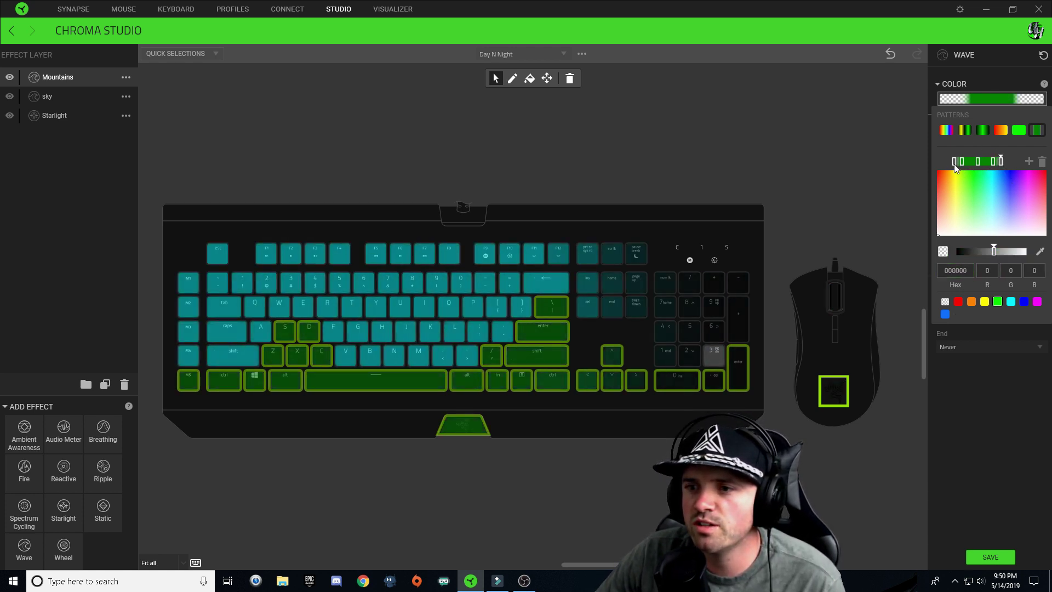
{"action": "left_click", "coordinate": [954, 162]}
{"action": "left_click", "coordinate": [1001, 162]}
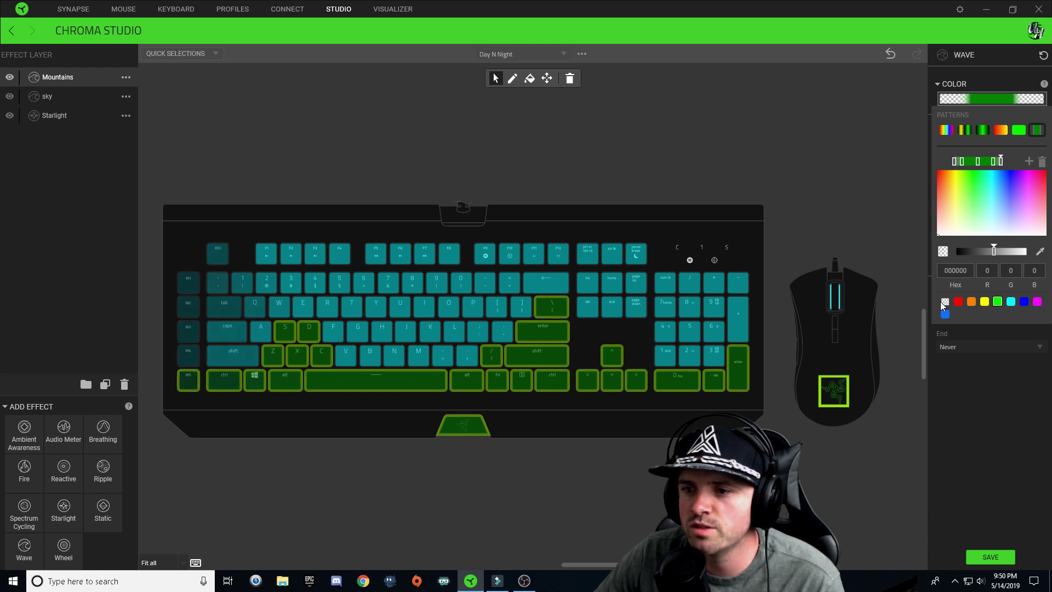
{"action": "left_click", "coordinate": [966, 269]}
{"action": "key", "text": "BackSpace"}
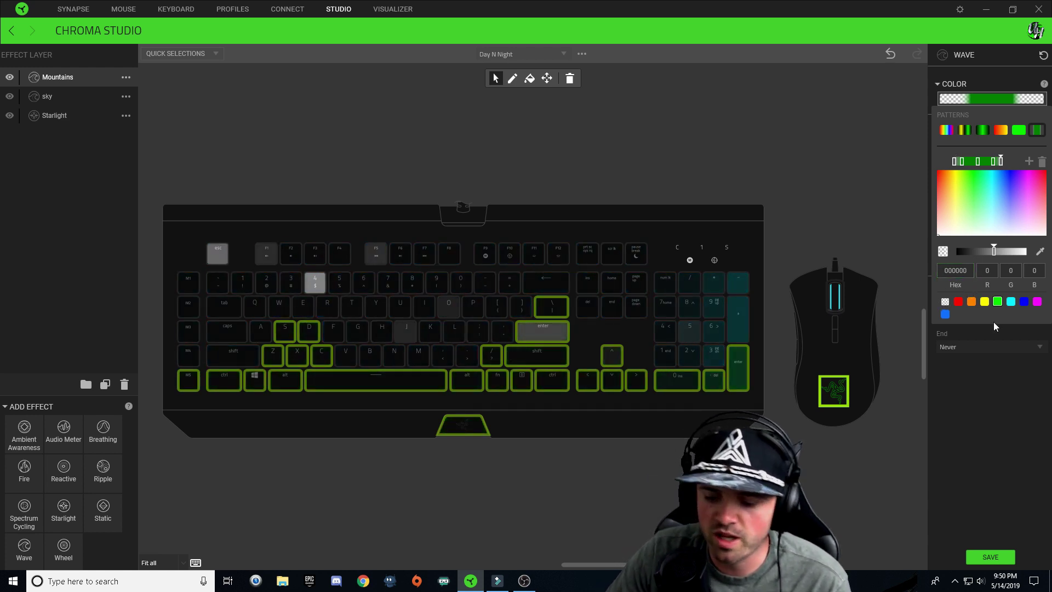
{"action": "type", "text": "1"}
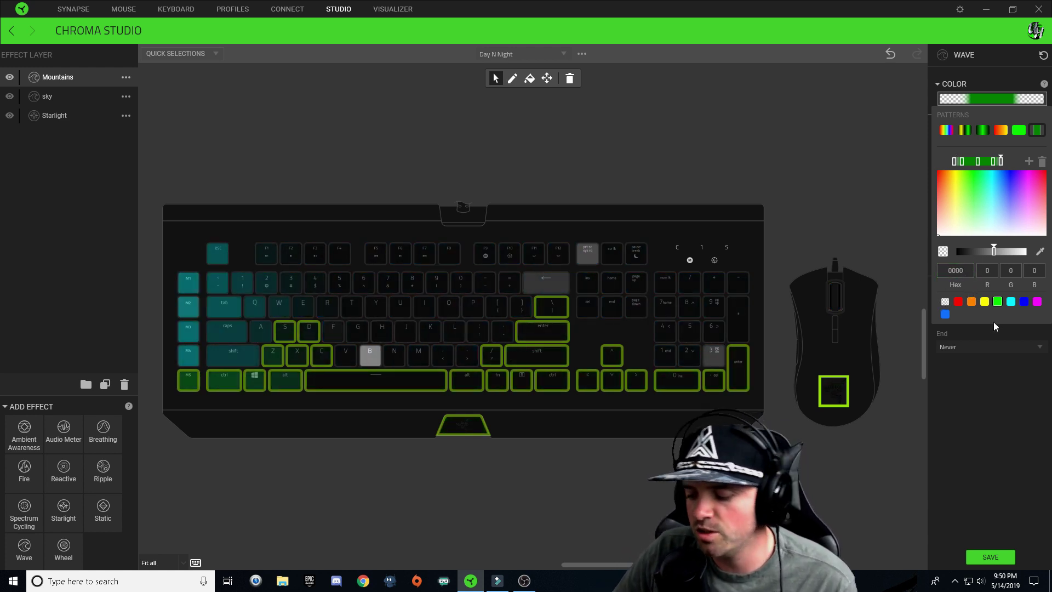
{"action": "type", "text": "1"}
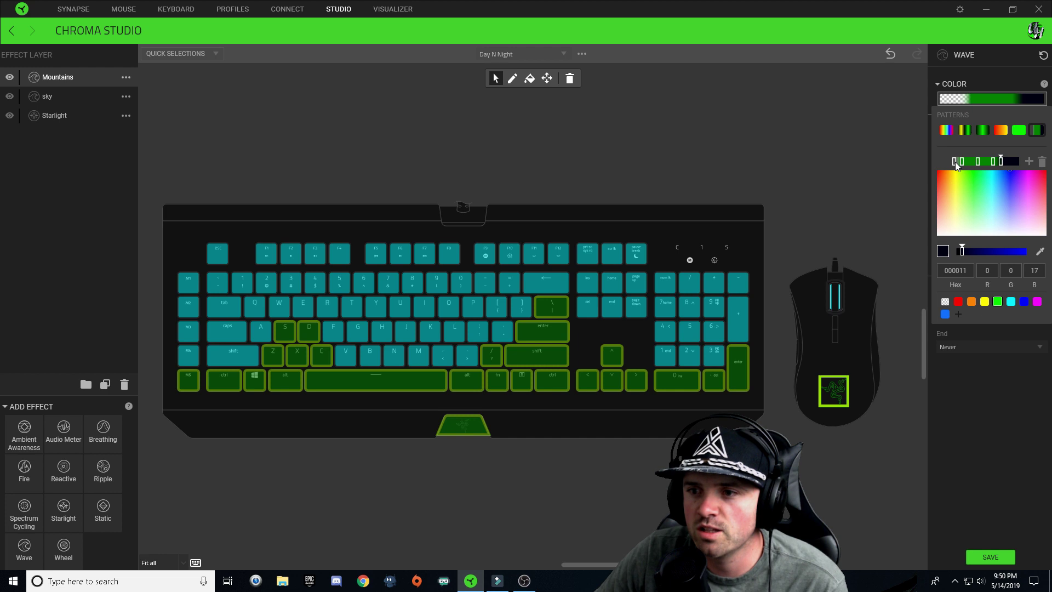
{"action": "left_click", "coordinate": [969, 267]}
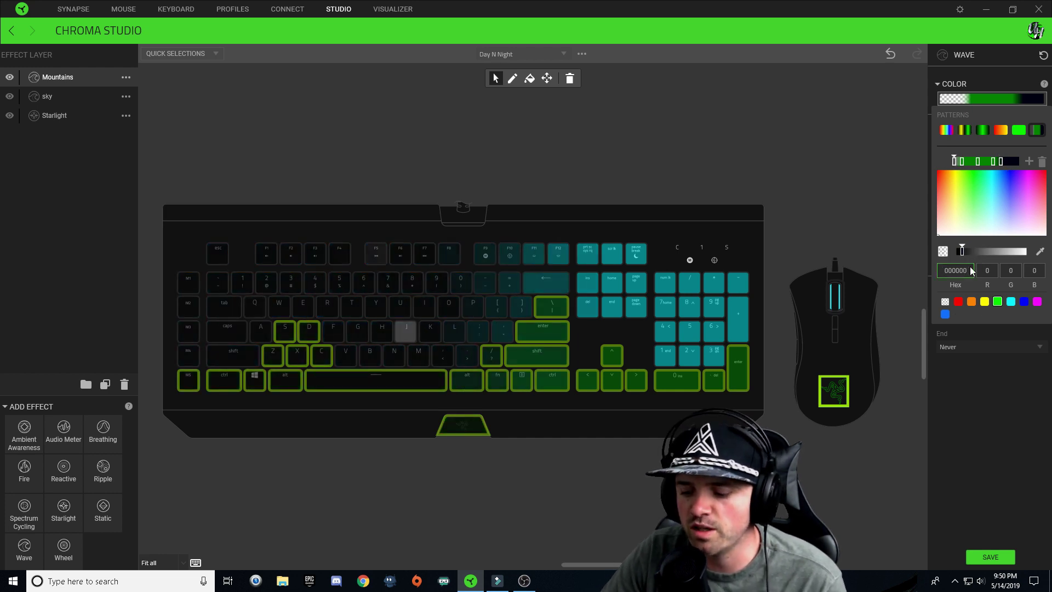
{"action": "key", "text": "BackSpace"}
{"action": "key", "text": "BackSpace"}
{"action": "type", "text": "11"}
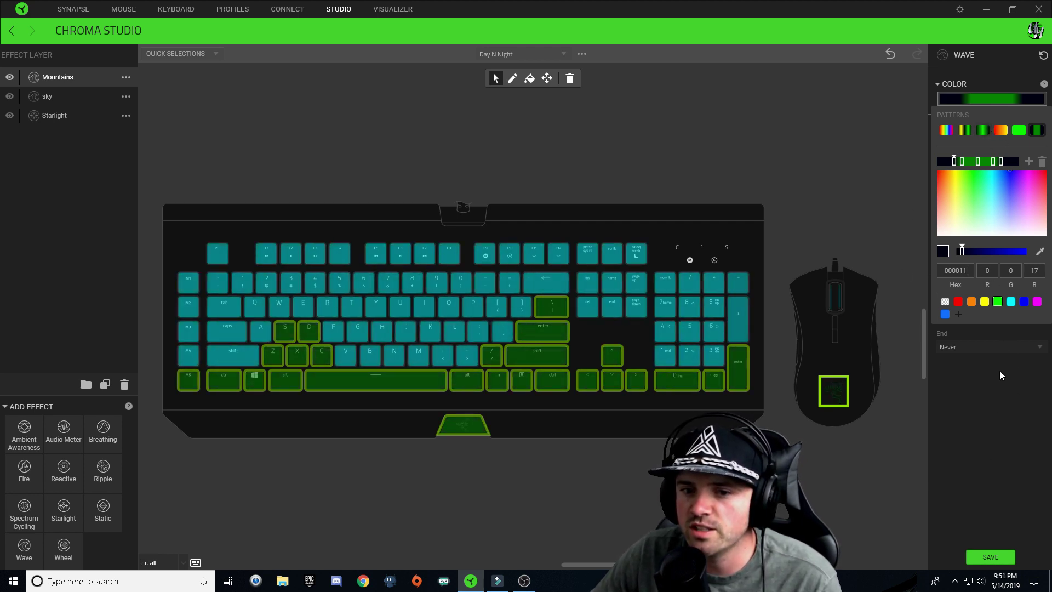
{"action": "left_click", "coordinate": [997, 409]}
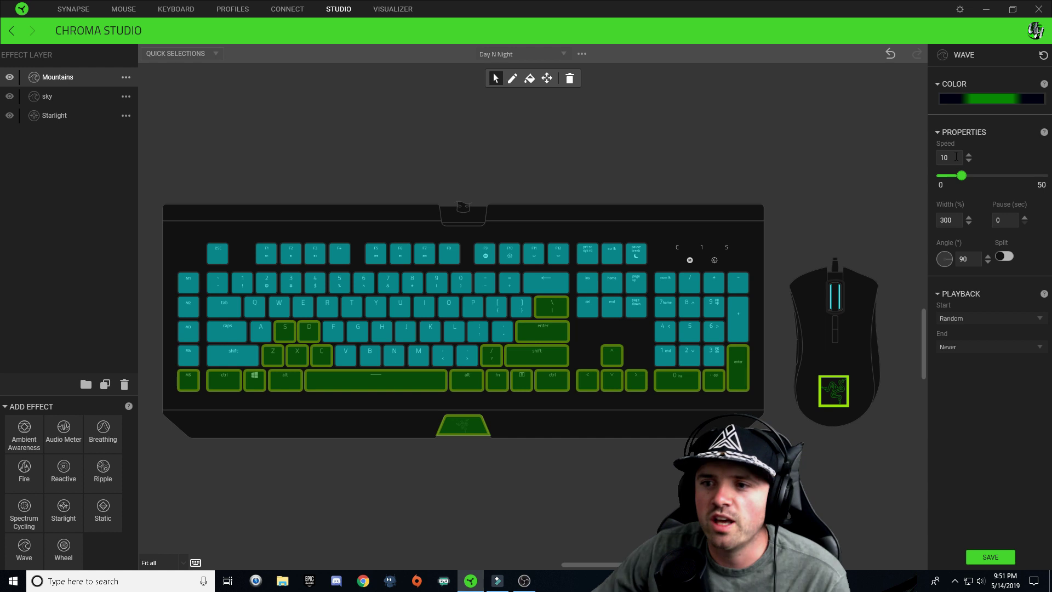
Step: Save the Mountains effect, then add a new Wave layer named 'Clouds' on top
{"action": "left_click", "coordinate": [990, 557]}
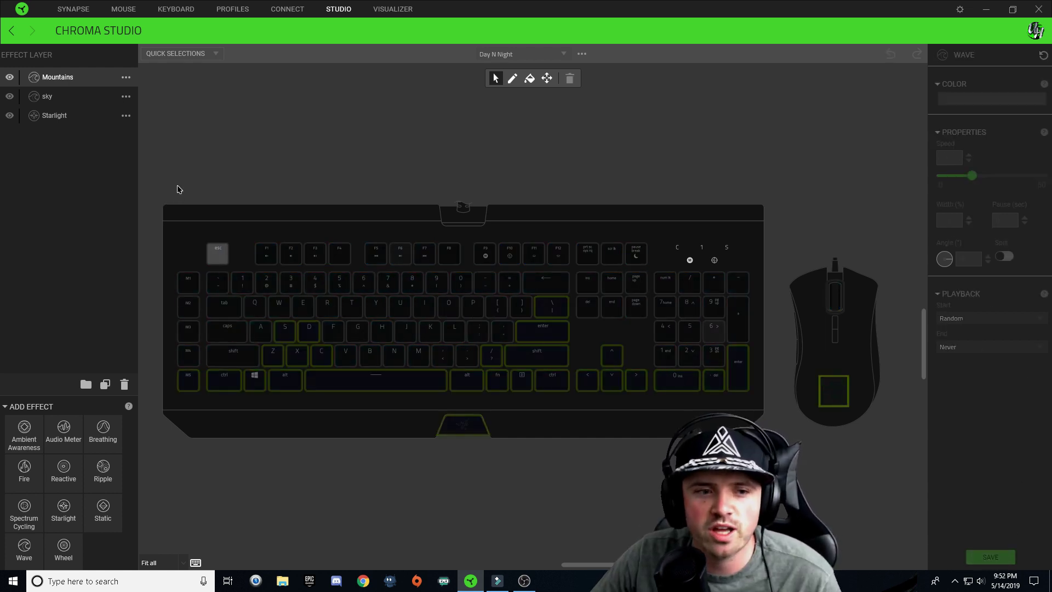
{"action": "left_click", "coordinate": [31, 548]}
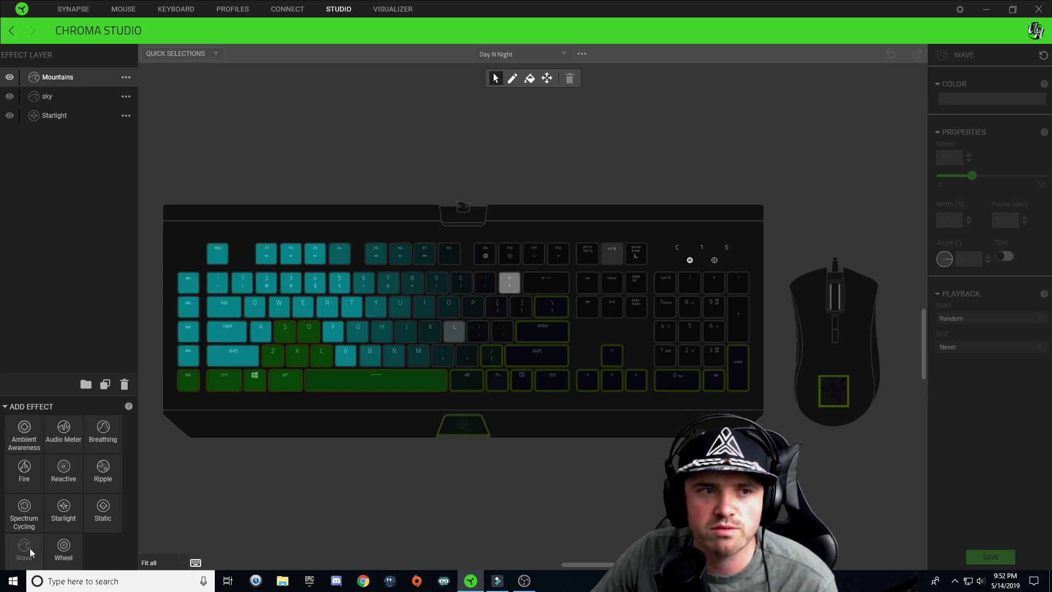
{"action": "right_click", "coordinate": [67, 76]}
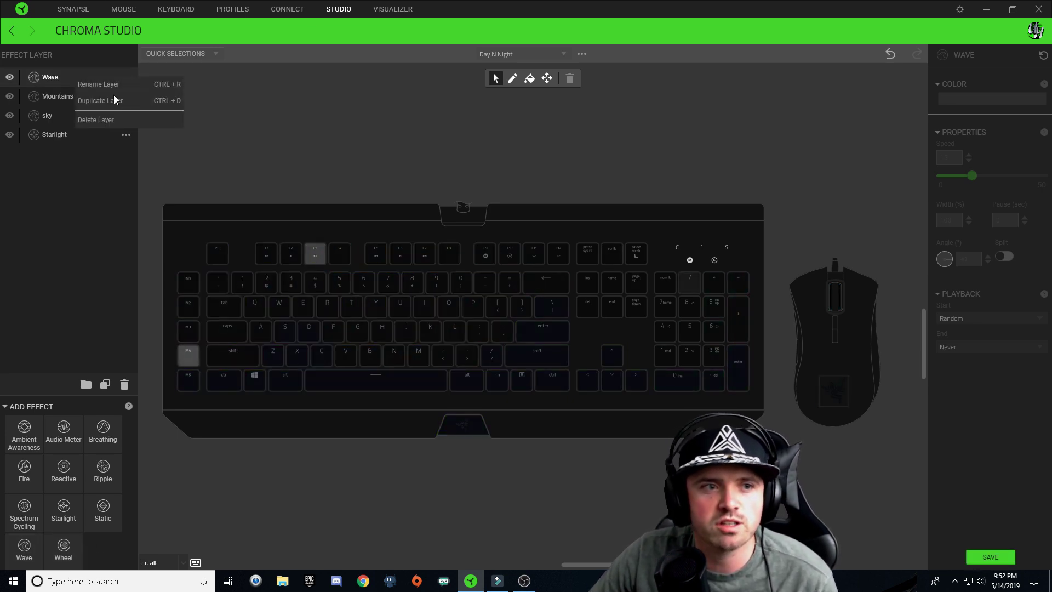
{"action": "left_click", "coordinate": [103, 84]}
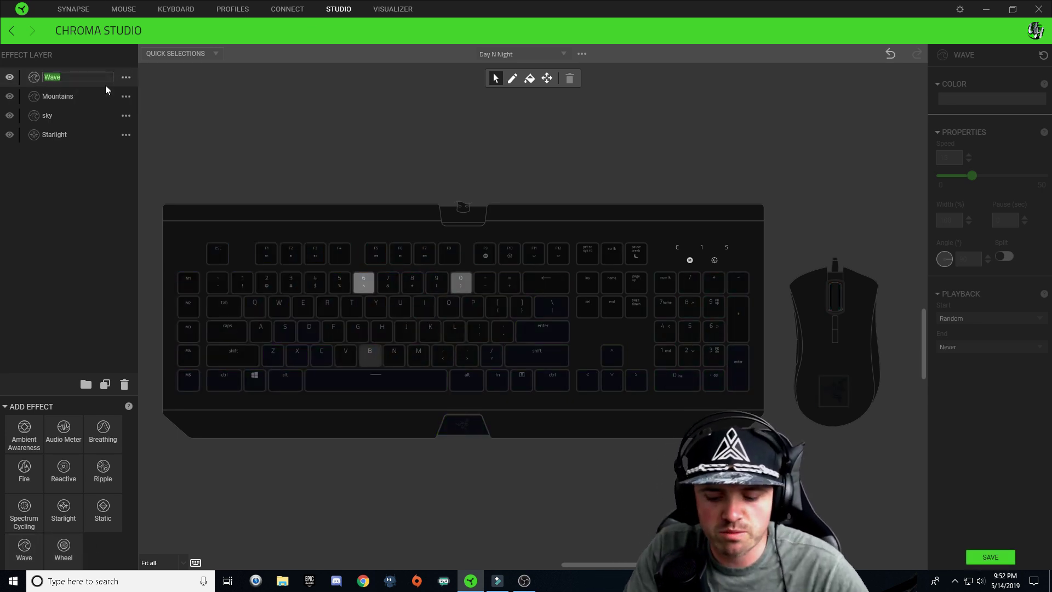
{"action": "type", "text": "Clouds"}
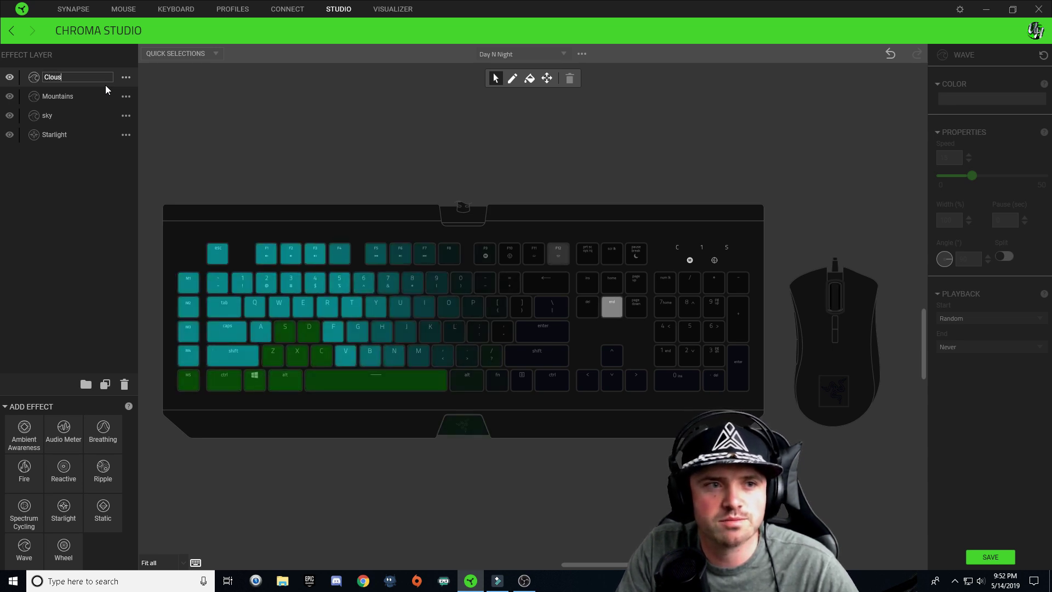
{"action": "key", "text": "Return"}
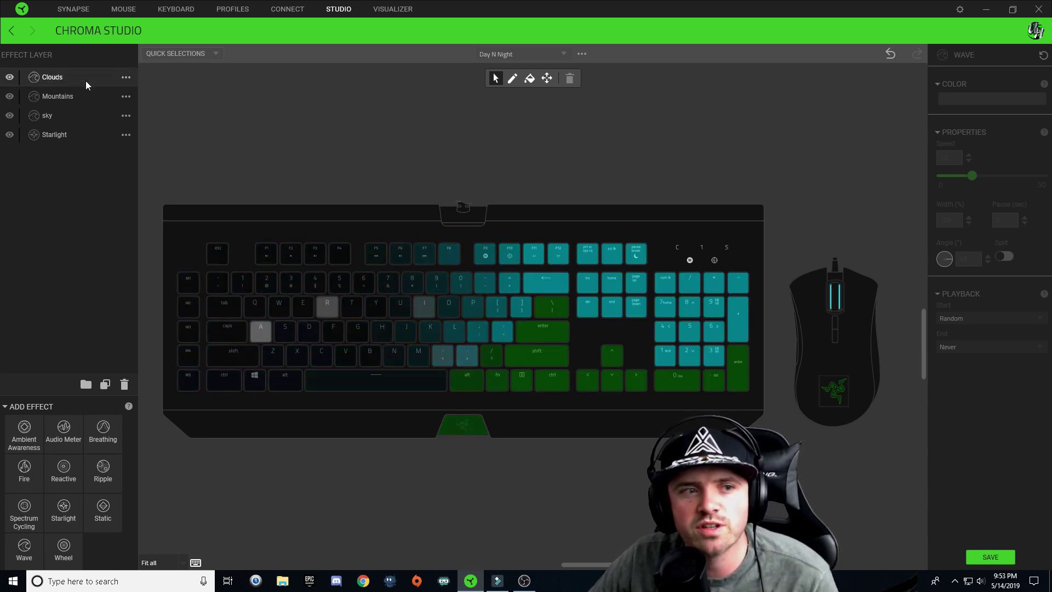
Step: Add keys 6 and Y, the bracket keys, and numpad 7 and 4 to the Clouds layer
{"action": "left_click", "coordinate": [59, 117]}
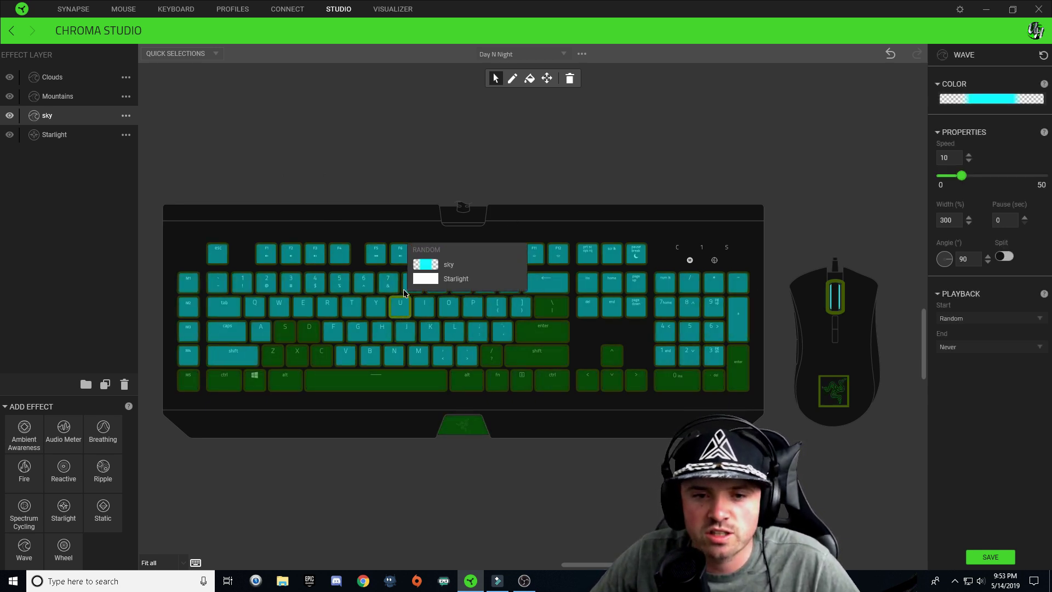
{"action": "left_click", "coordinate": [49, 81]}
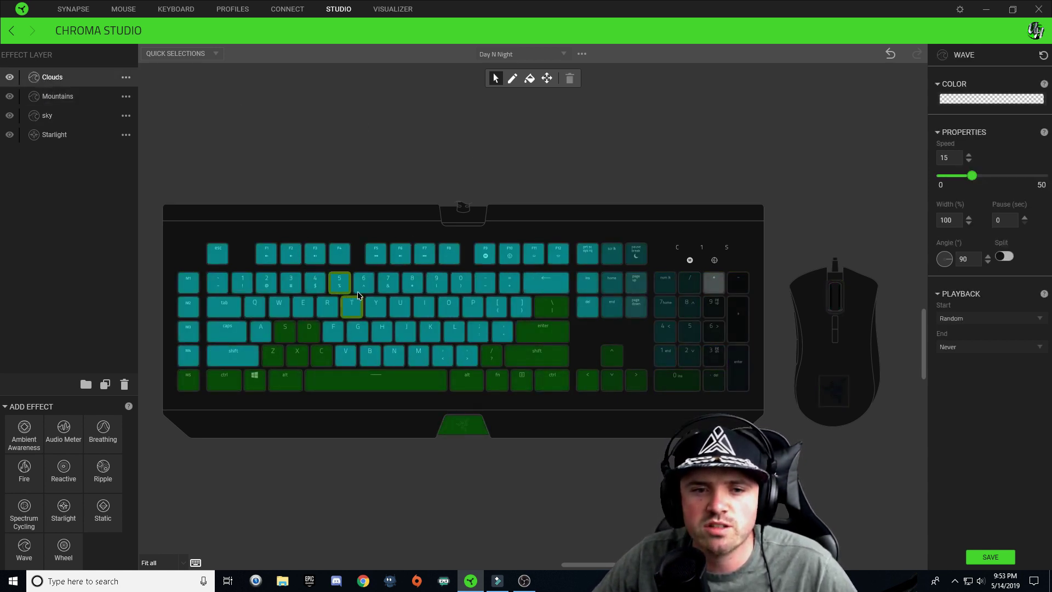
{"action": "left_click_drag", "start_coordinate": [357, 292], "coordinate": [375, 301]}
{"action": "left_click_drag", "start_coordinate": [500, 313], "coordinate": [521, 310]}
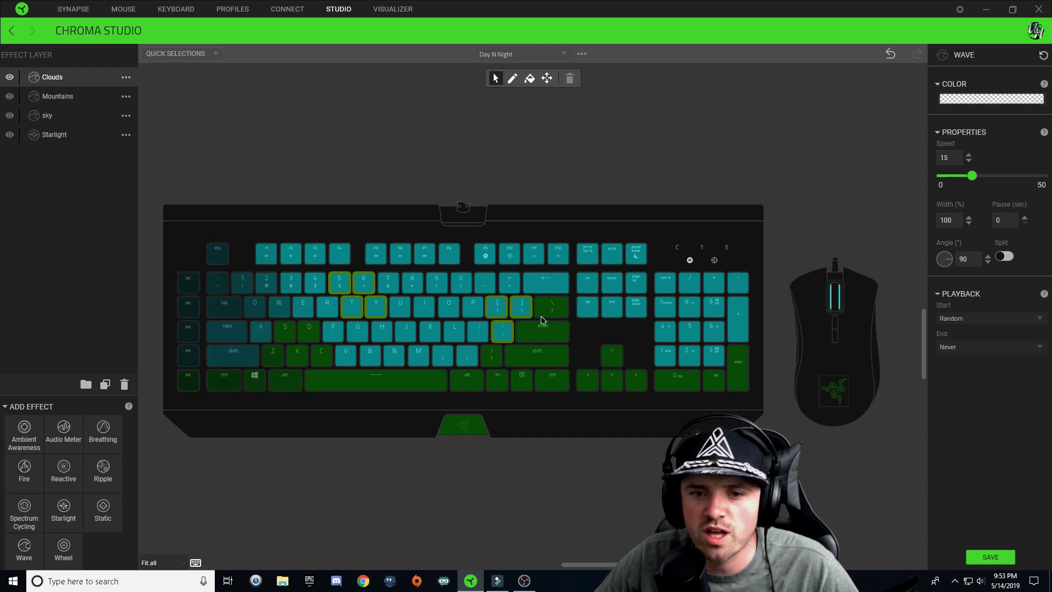
{"action": "left_click_drag", "start_coordinate": [669, 305], "coordinate": [684, 331]}
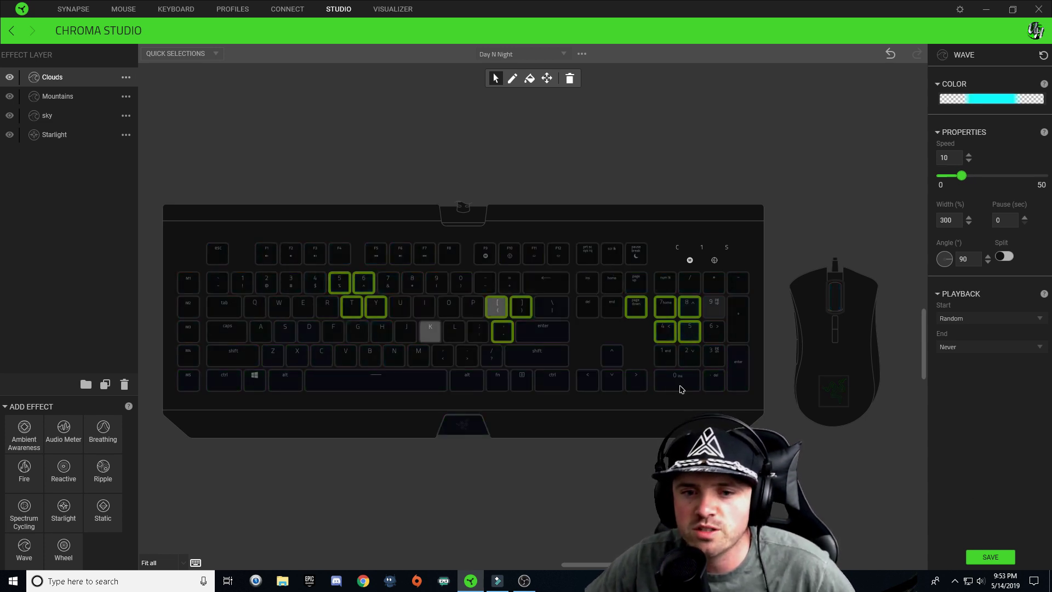
Step: Recolour the Clouds wave's cyan gradient stops to white (FFFFFF)
{"action": "left_click", "coordinate": [994, 101]}
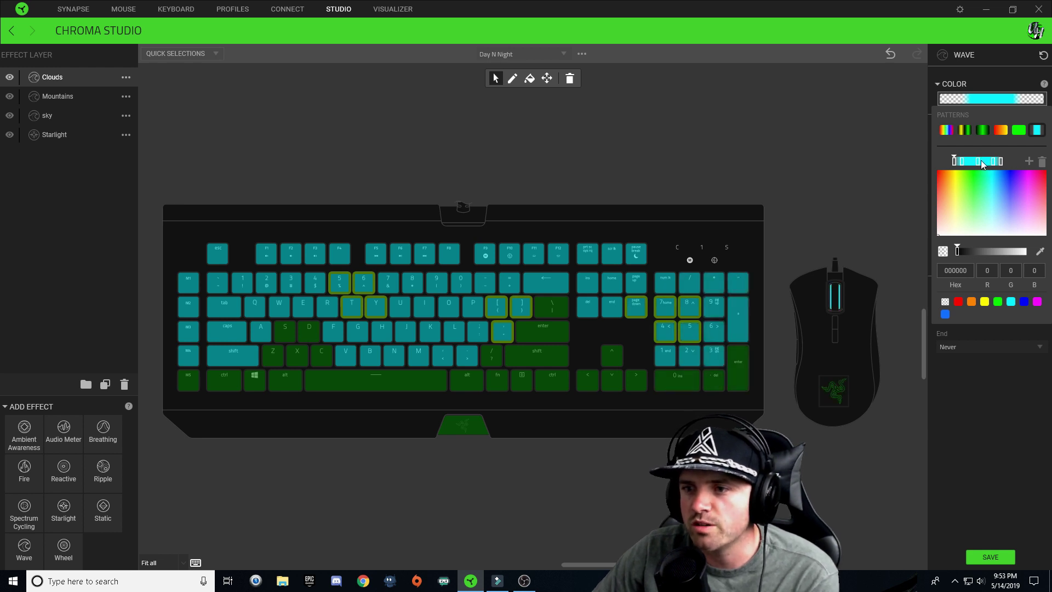
{"action": "left_click_drag", "start_coordinate": [962, 163], "coordinate": [990, 165]}
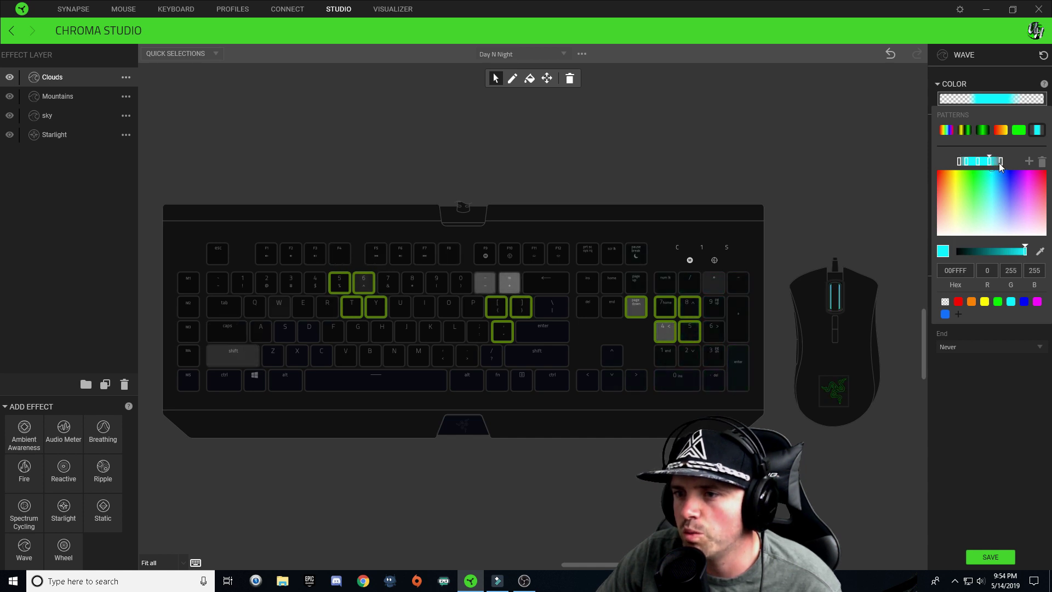
{"action": "left_click", "coordinate": [999, 162]}
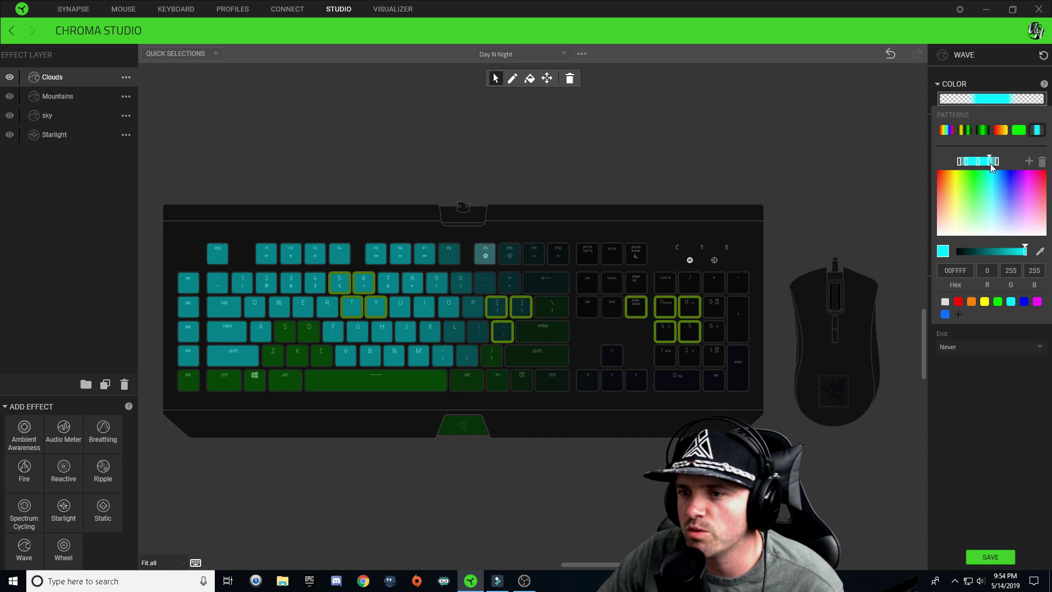
{"action": "left_click", "coordinate": [995, 162]}
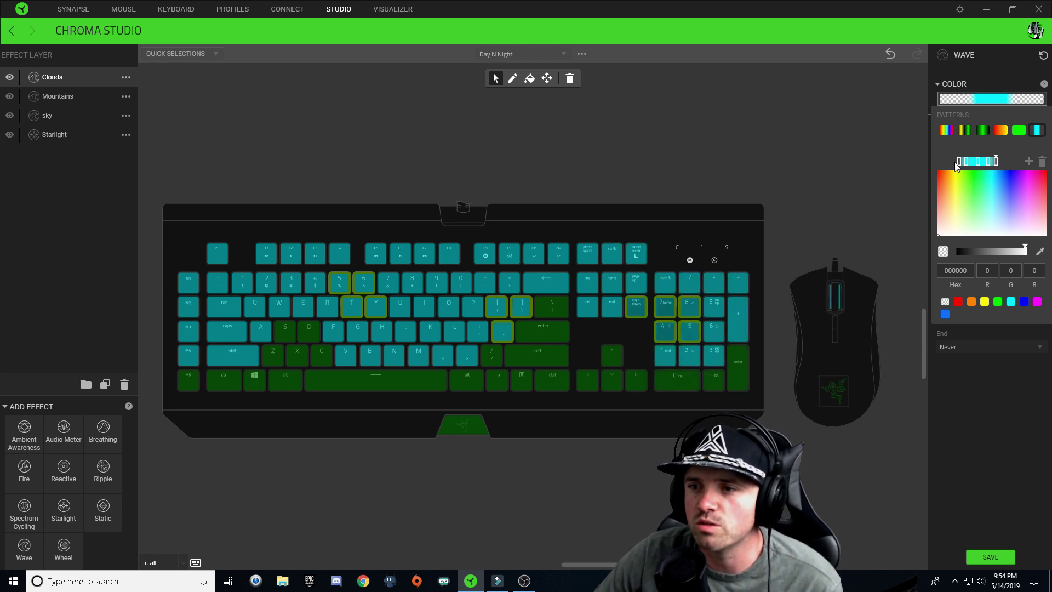
{"action": "left_click", "coordinate": [977, 161]}
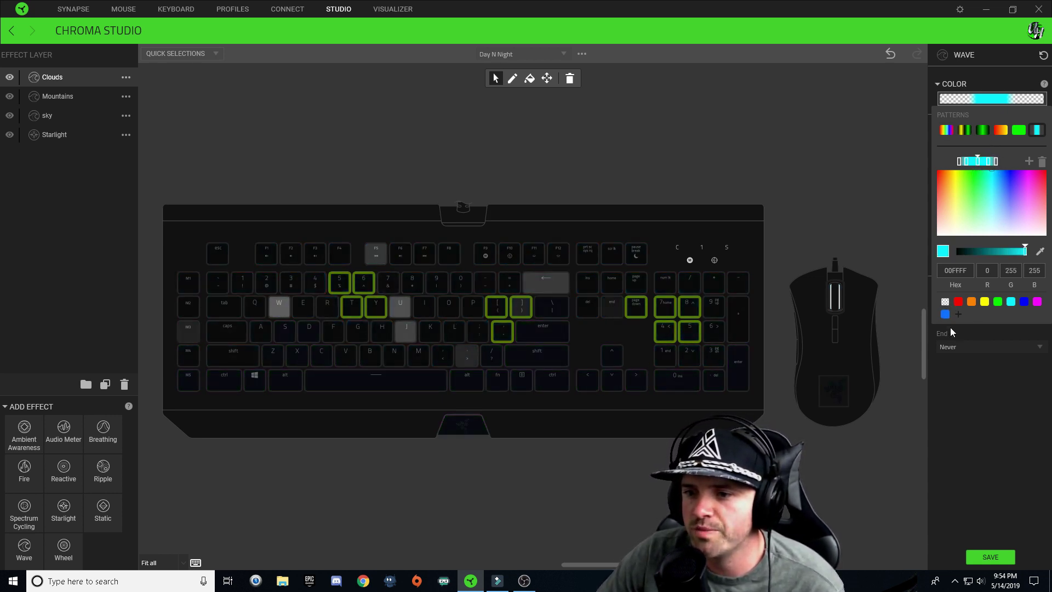
{"action": "left_click", "coordinate": [969, 270]}
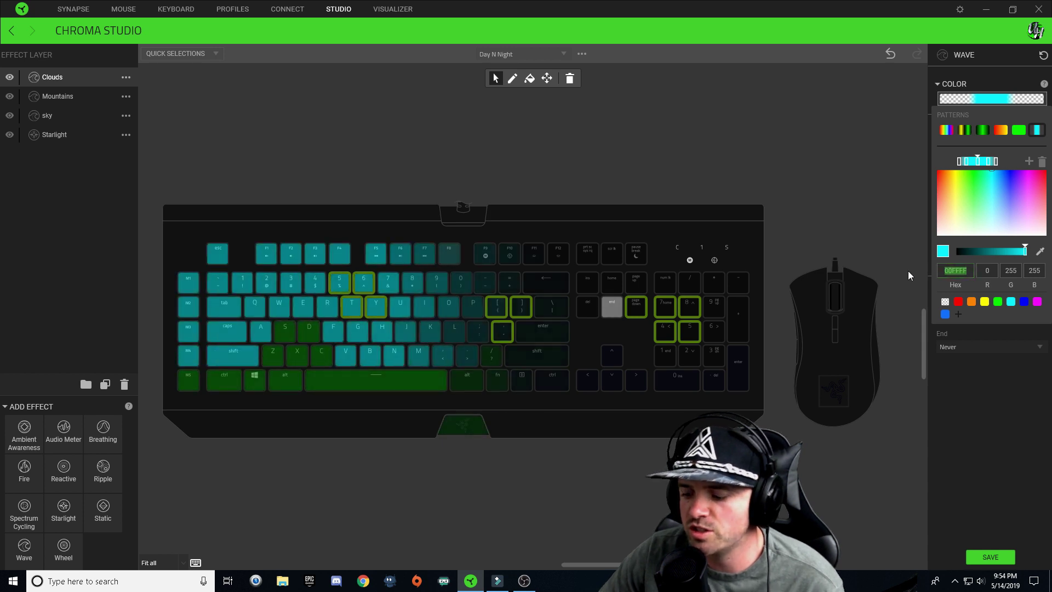
{"action": "type", "text": "ff"}
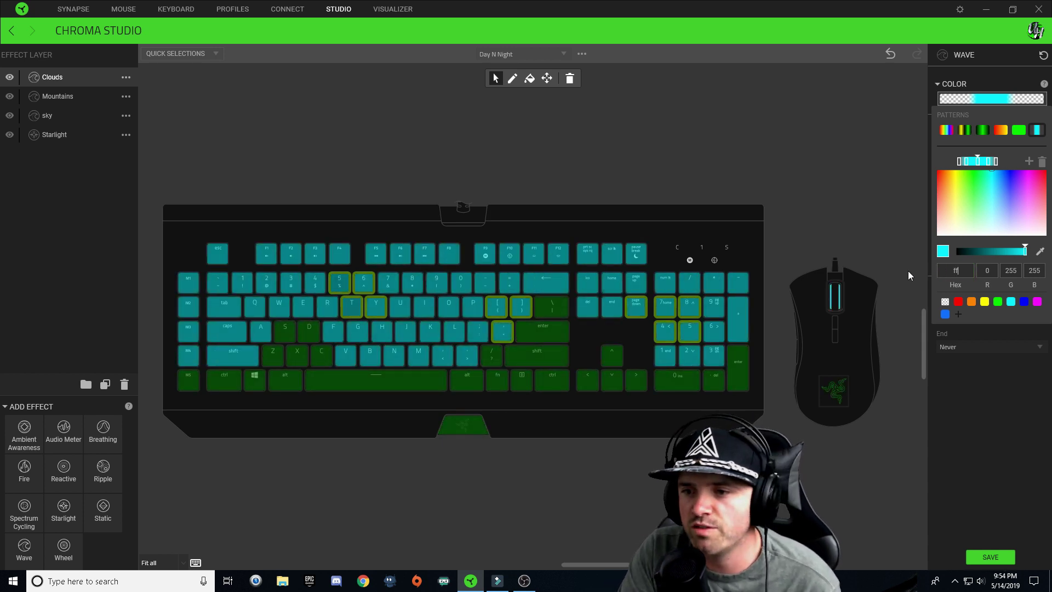
{"action": "type", "text": "ffff"}
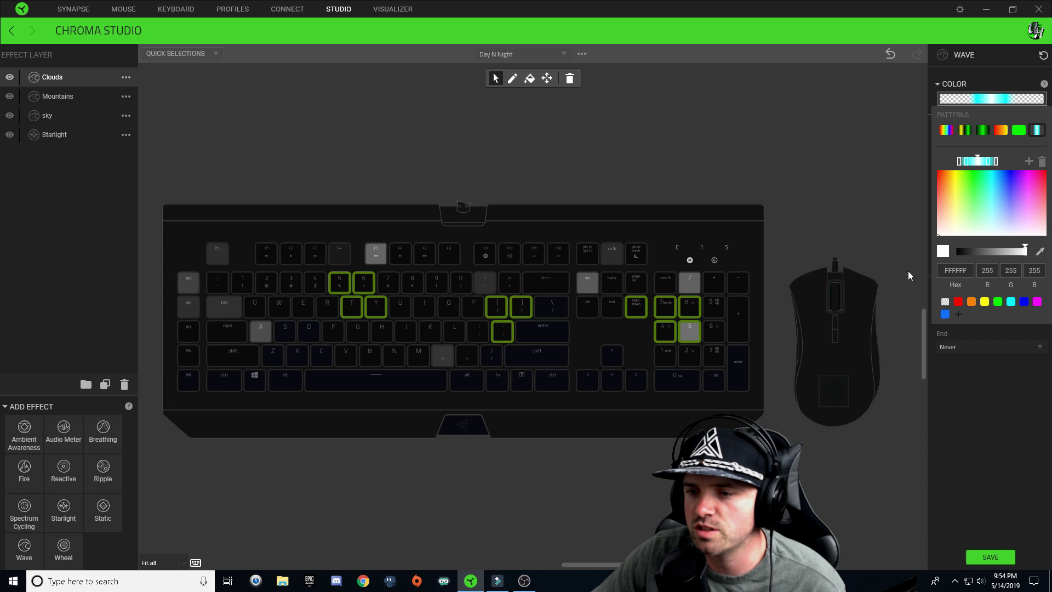
{"action": "left_click", "coordinate": [961, 272]}
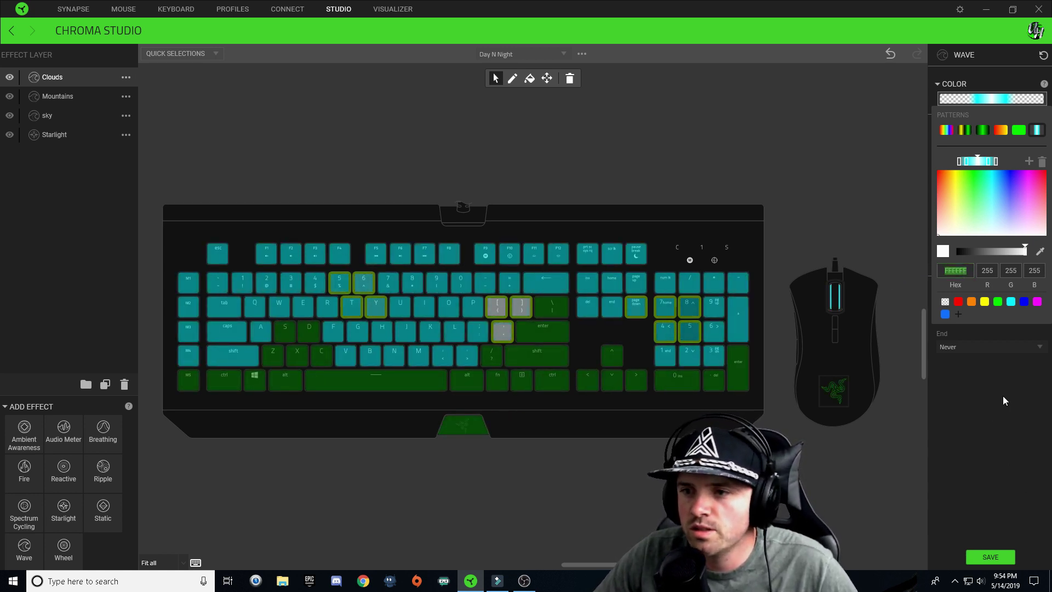
{"action": "left_click", "coordinate": [988, 161]}
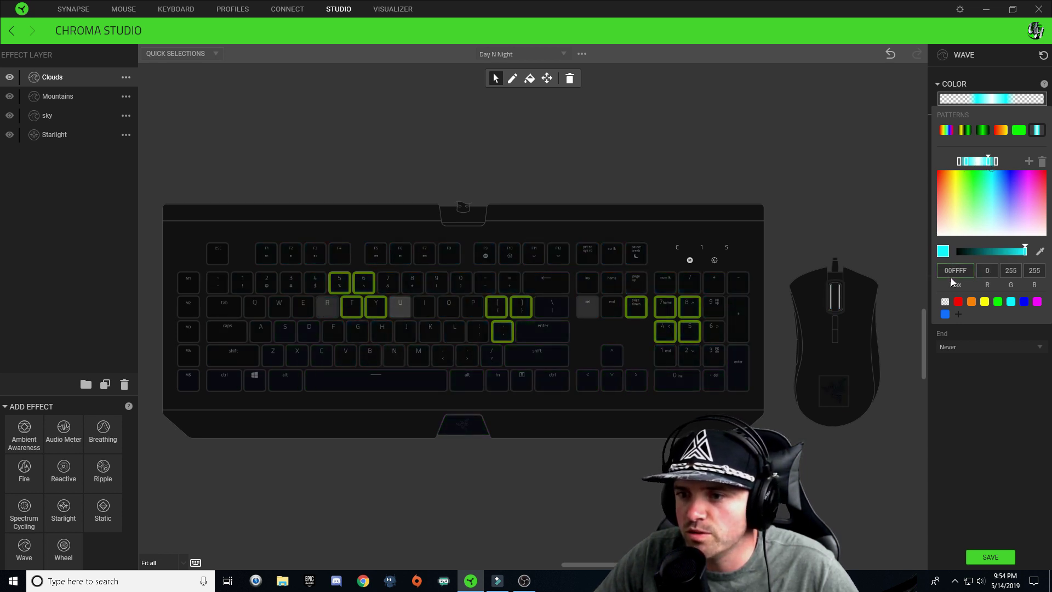
{"action": "left_click", "coordinate": [966, 162]}
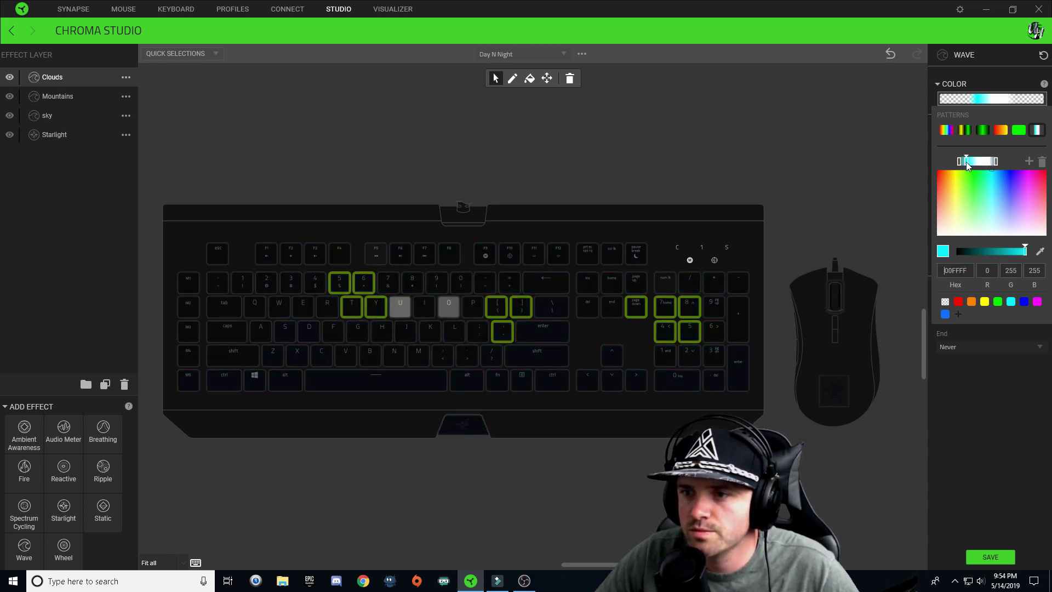
{"action": "type", "text": "FFFFFF"}
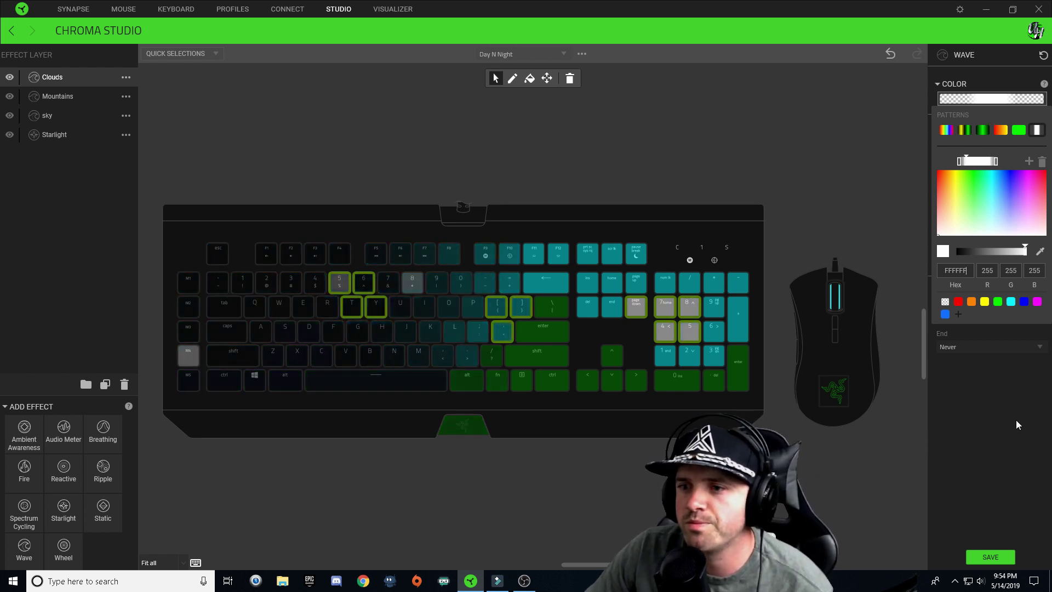
{"action": "left_click", "coordinate": [982, 372]}
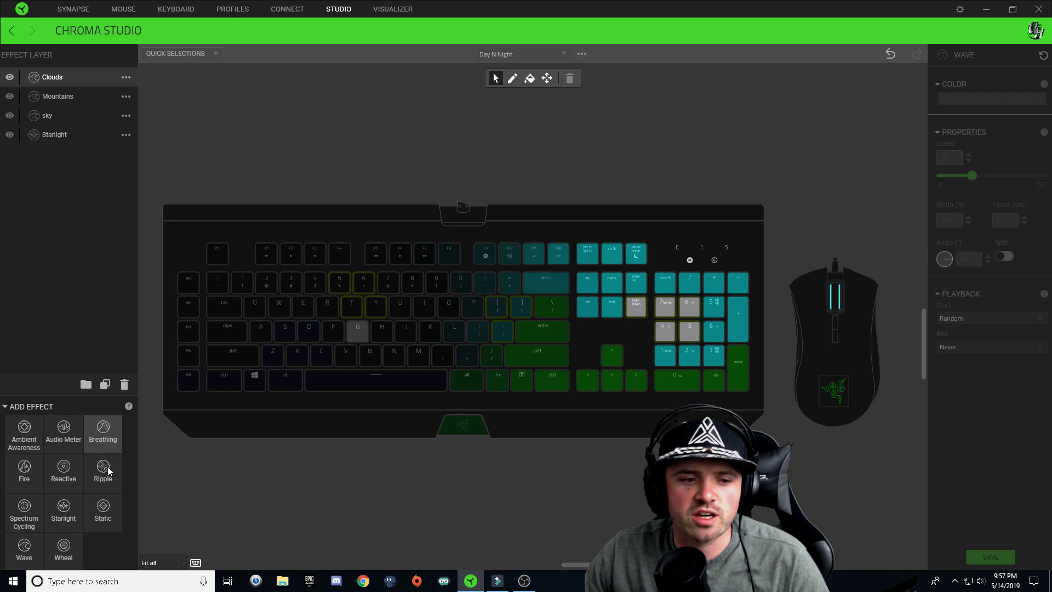
Step: Add a new Wave effect layer and rename it 'Sun/Moon'
{"action": "left_click", "coordinate": [25, 551]}
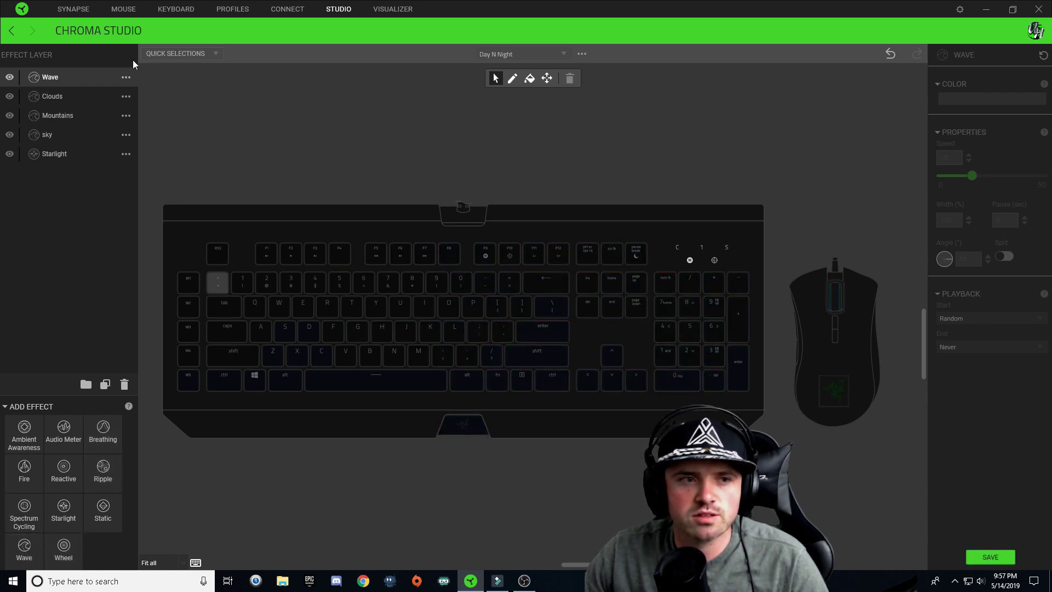
{"action": "right_click", "coordinate": [80, 74]}
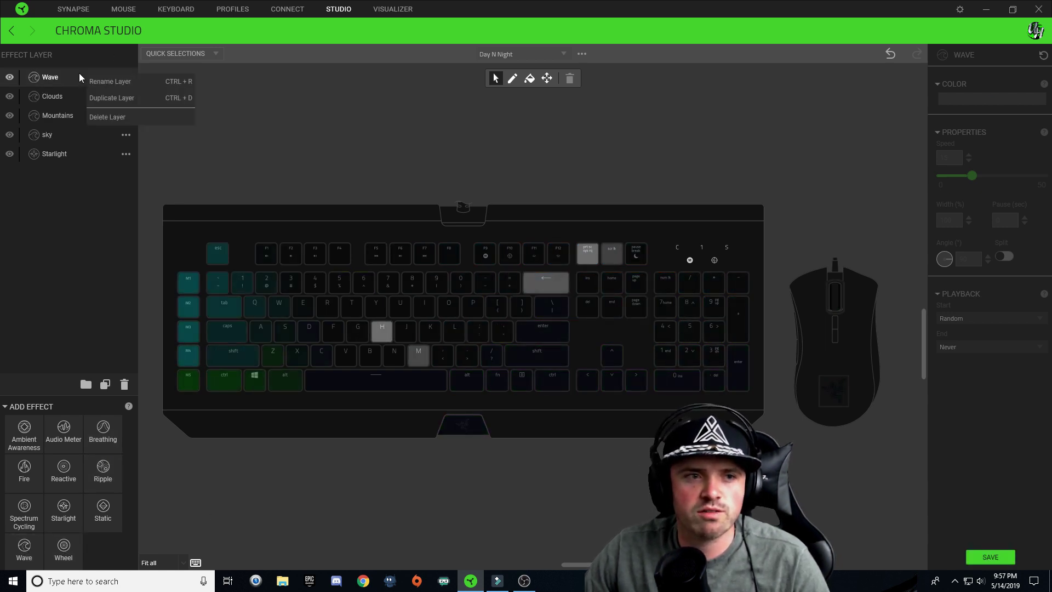
{"action": "left_click", "coordinate": [114, 80]}
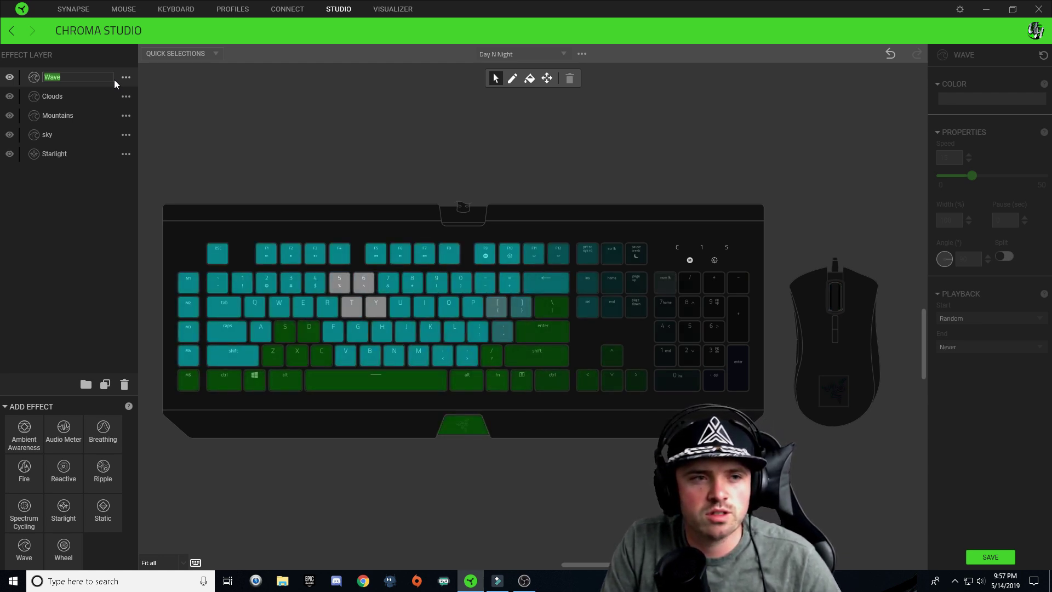
{"action": "type", "text": "Sun/"}
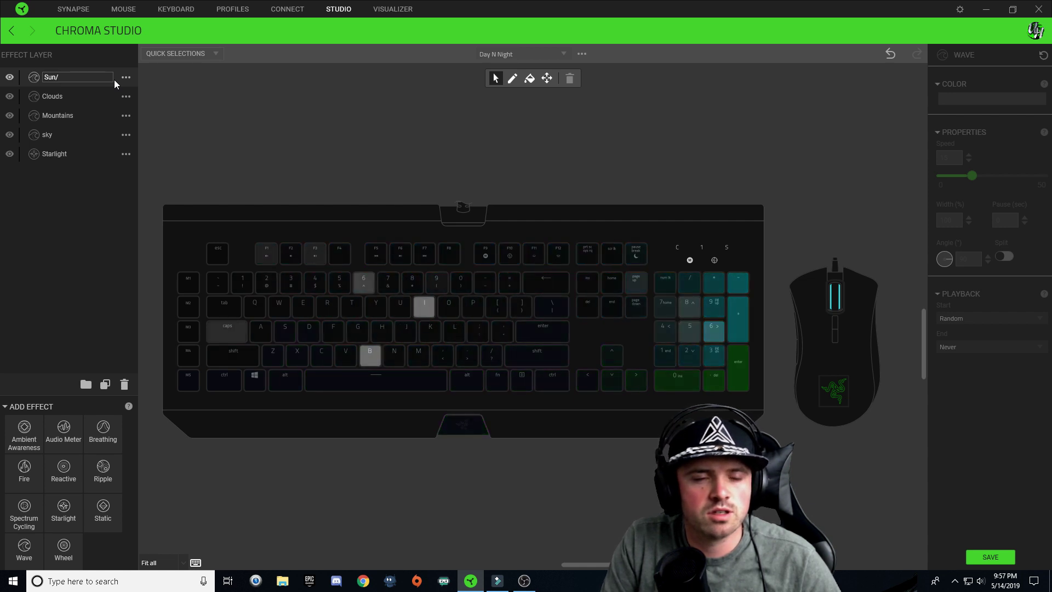
{"action": "type", "text": "Moon"}
{"action": "key", "text": "Return"}
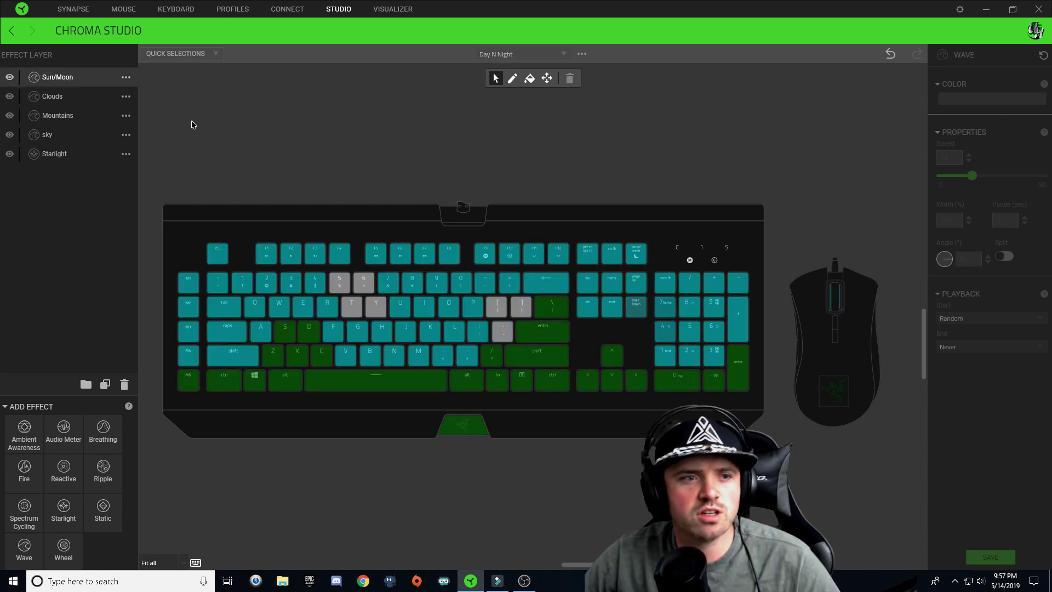
{"action": "left_click", "coordinate": [67, 134]}
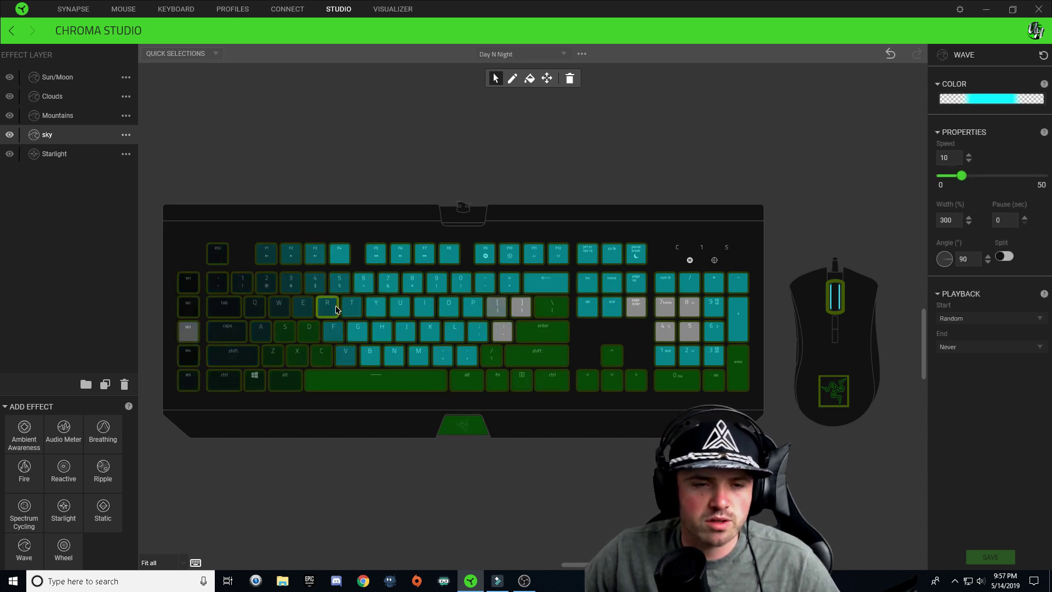
Step: Select the Sun/Moon layer and open its wave colour gradient editor
{"action": "left_click", "coordinate": [50, 76]}
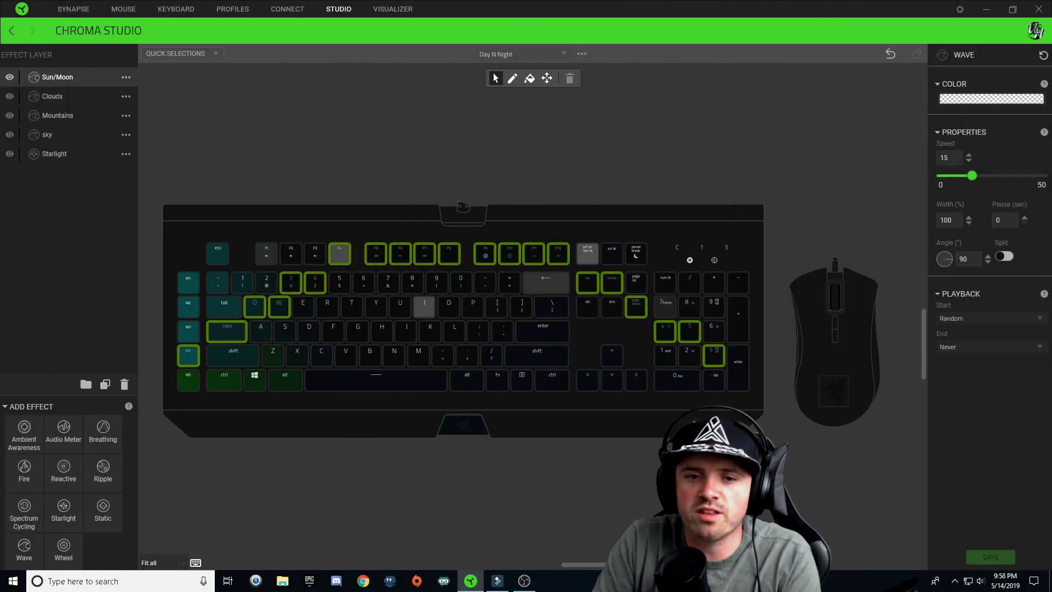
{"action": "left_click", "coordinate": [986, 100]}
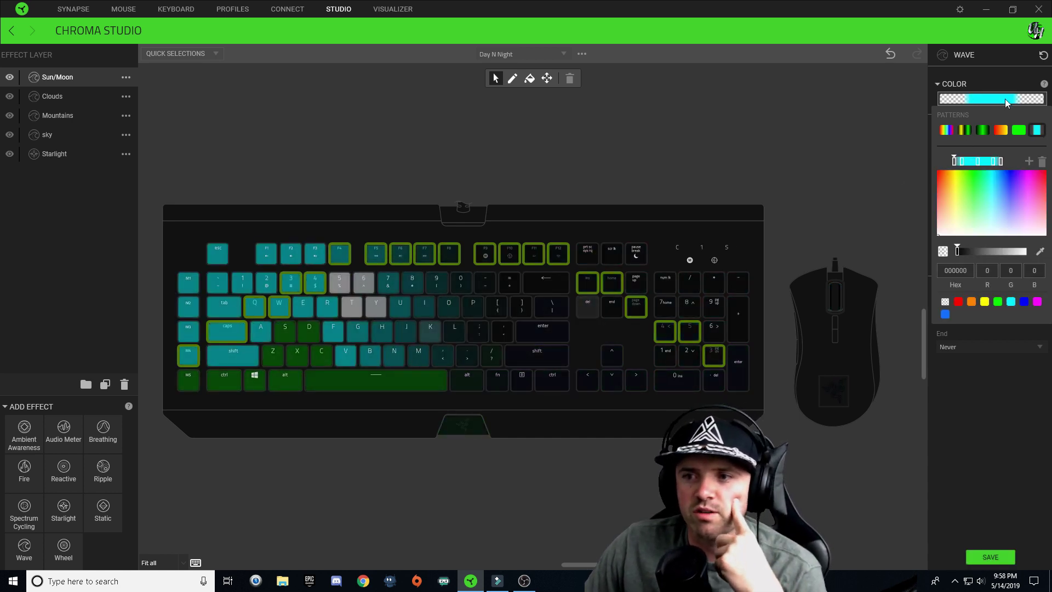
Step: Set the middle gradient stop to yellow and reposition the stops along the bar
{"action": "left_click", "coordinate": [977, 163]}
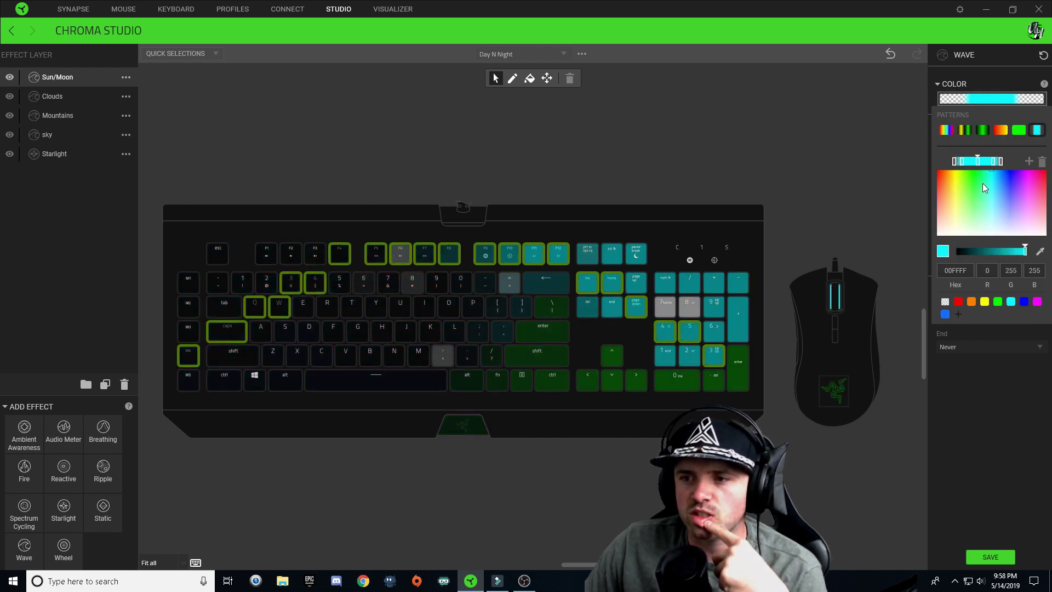
{"action": "left_click", "coordinate": [985, 301]}
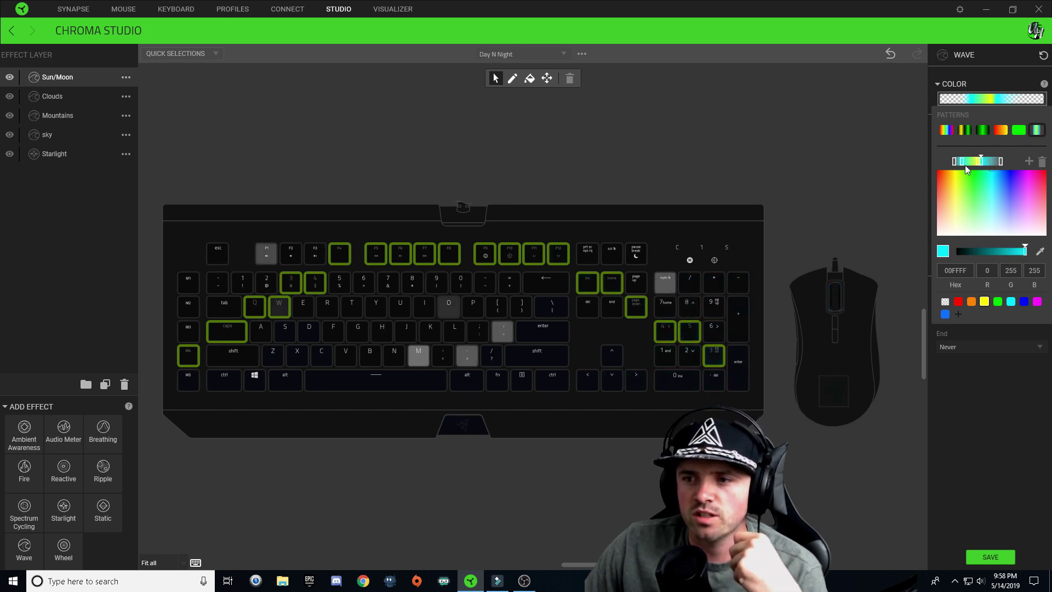
{"action": "left_click_drag", "start_coordinate": [960, 163], "coordinate": [1008, 166]}
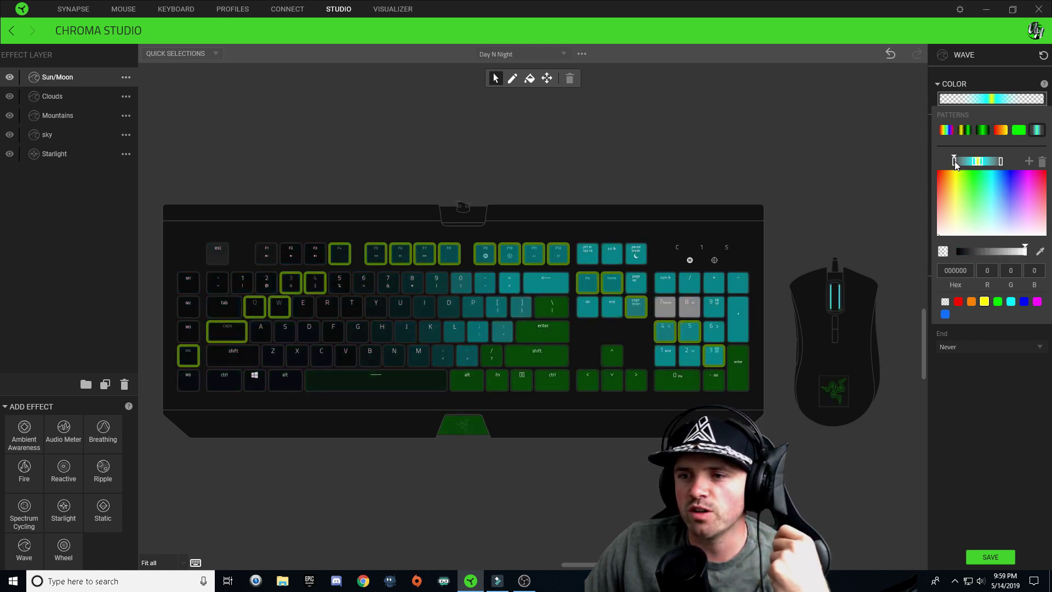
{"action": "left_click_drag", "start_coordinate": [952, 161], "coordinate": [886, 155]}
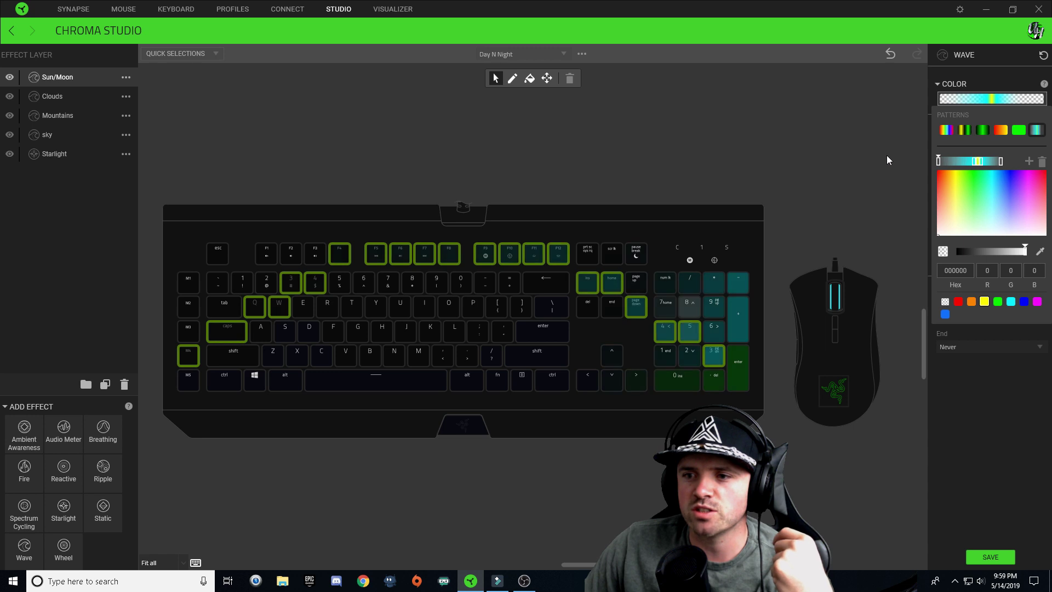
{"action": "left_click", "coordinate": [1012, 302]}
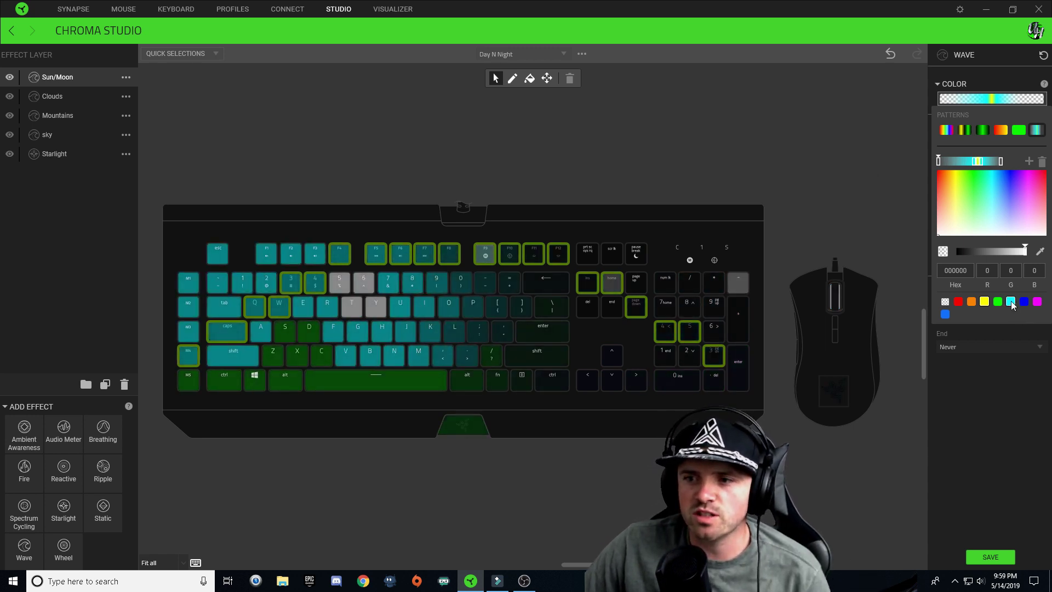
Step: Make the outer stops transparent and delete the extra stop, leaving a narrow yellow band
{"action": "left_click", "coordinate": [1040, 162]}
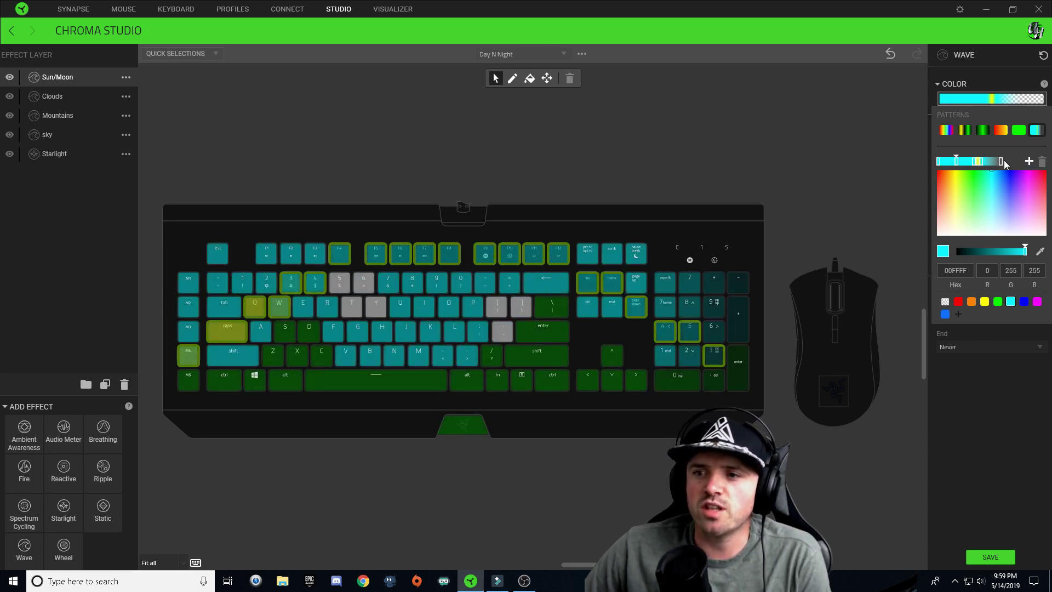
{"action": "left_click", "coordinate": [957, 161]}
{"action": "mouse_move", "coordinate": [956, 162]}
{"action": "left_mouse_down"}
{"action": "mouse_move", "coordinate": [814, 159]}
{"action": "mouse_move", "coordinate": [941, 165]}
{"action": "left_mouse_up"}
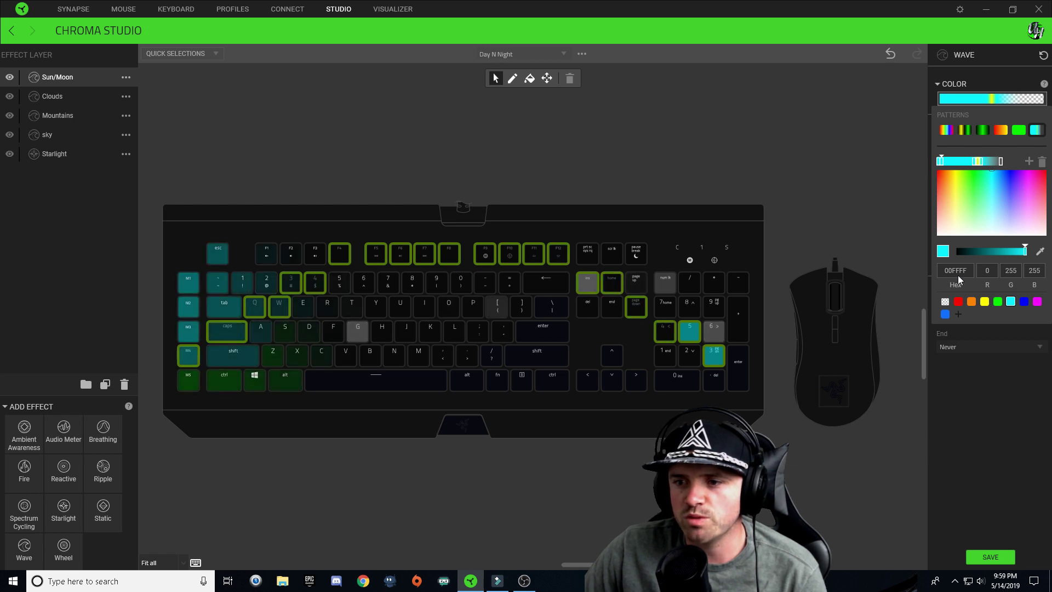
{"action": "left_click", "coordinate": [944, 302]}
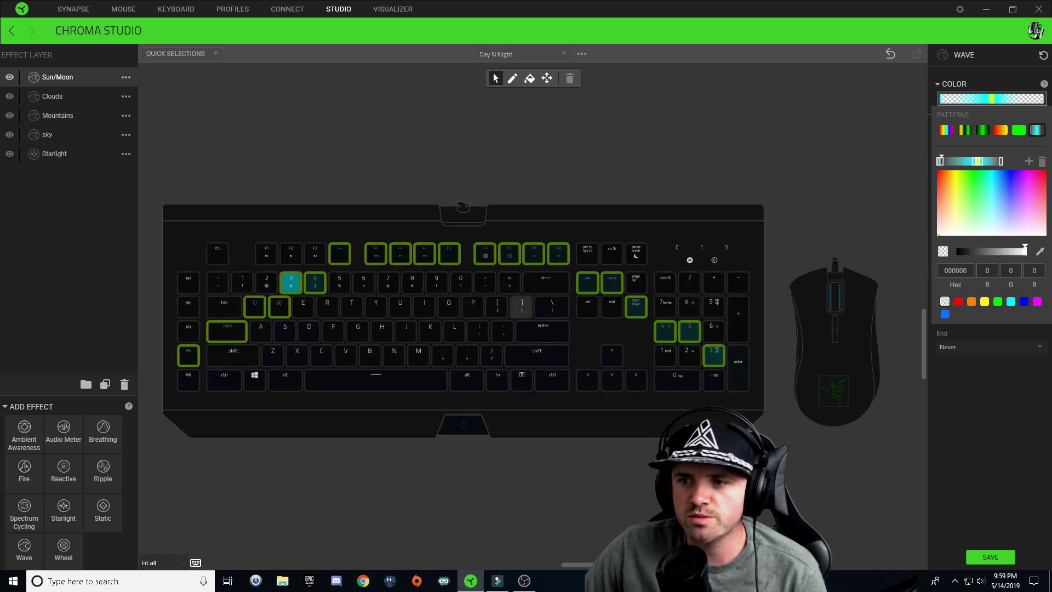
{"action": "left_click", "coordinate": [974, 161]}
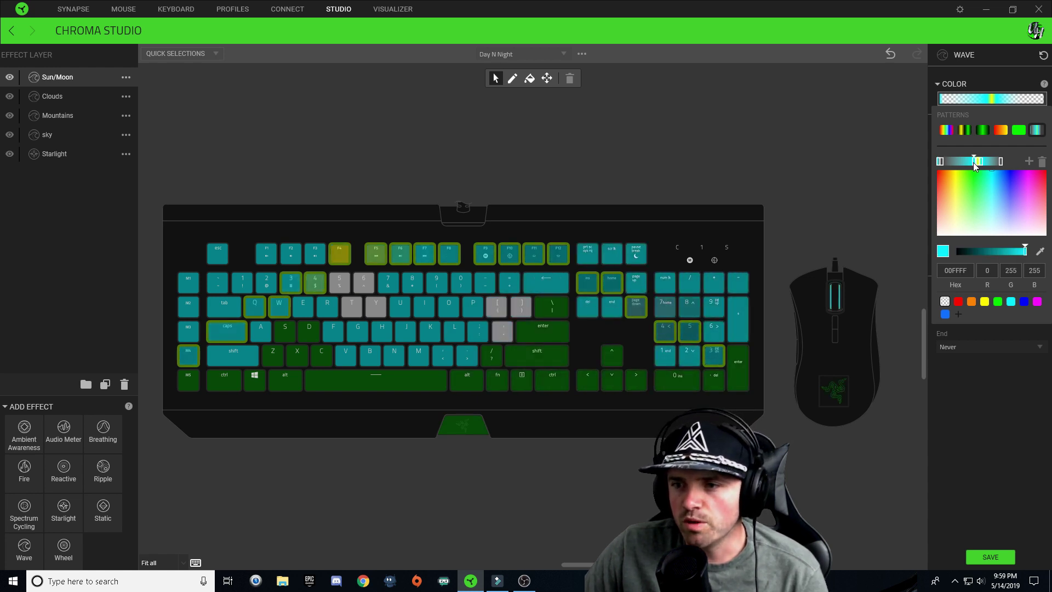
{"action": "left_click", "coordinate": [975, 161]}
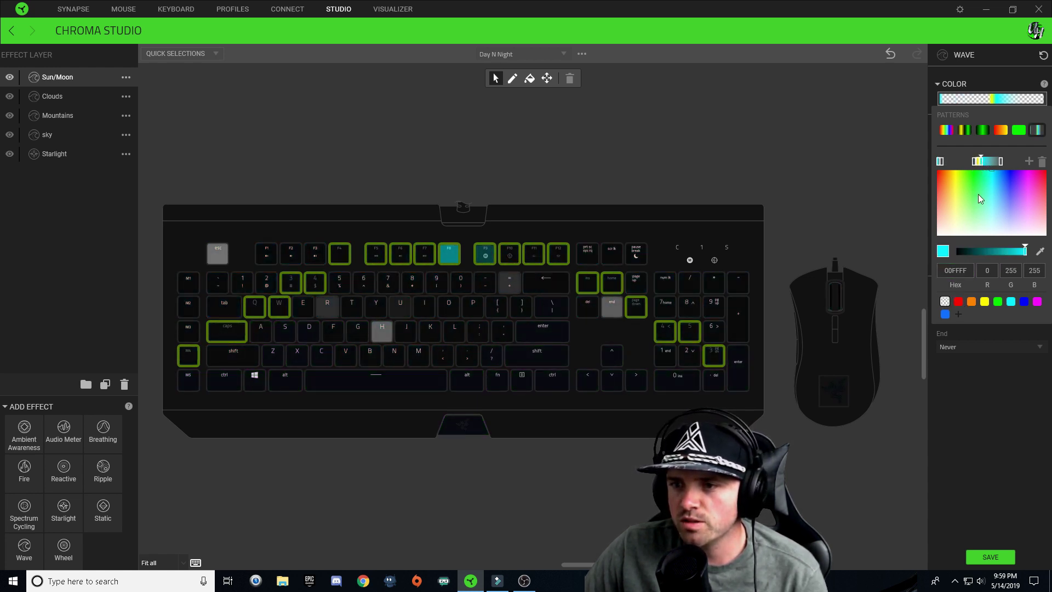
{"action": "left_click", "coordinate": [949, 302]}
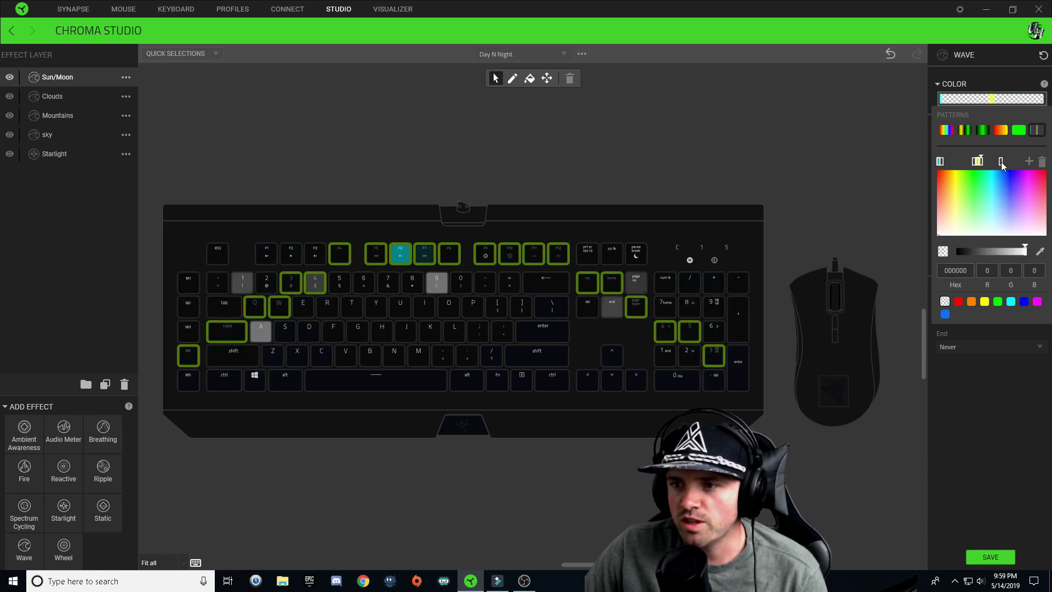
{"action": "left_click", "coordinate": [1041, 162]}
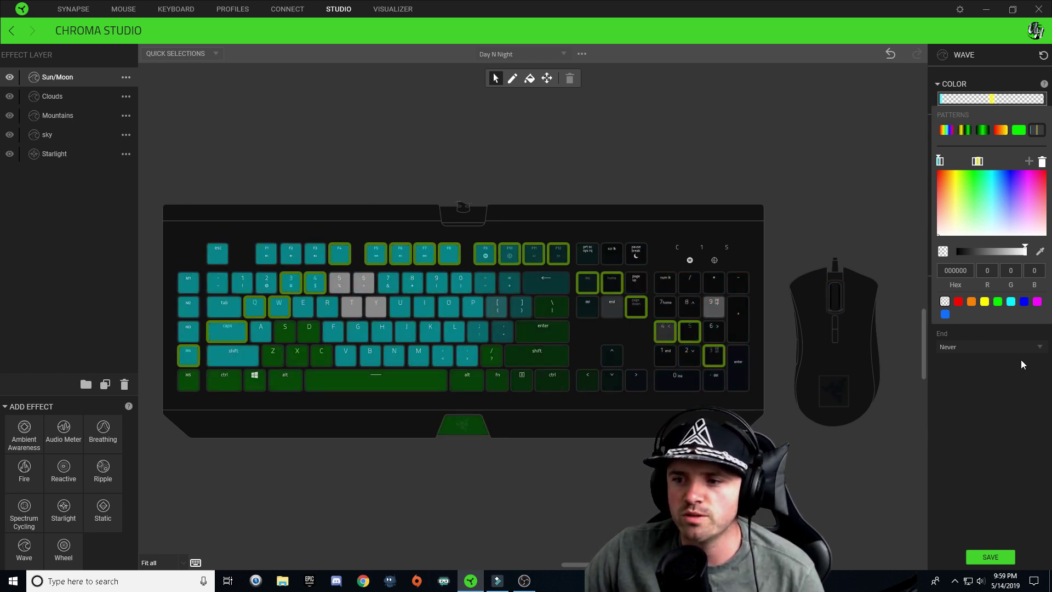
{"action": "left_click", "coordinate": [767, 89]}
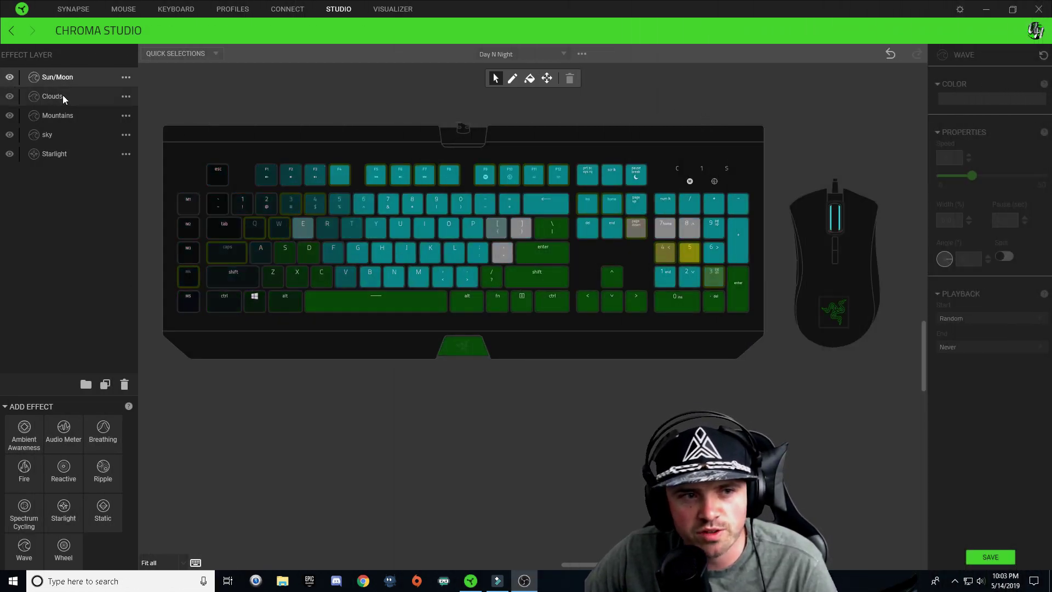
Step: Move the Clouds layer above Sun/Moon to the top of the list and save
{"action": "left_click_drag", "start_coordinate": [64, 94], "coordinate": [61, 77]}
{"action": "left_click", "coordinate": [1001, 559]}
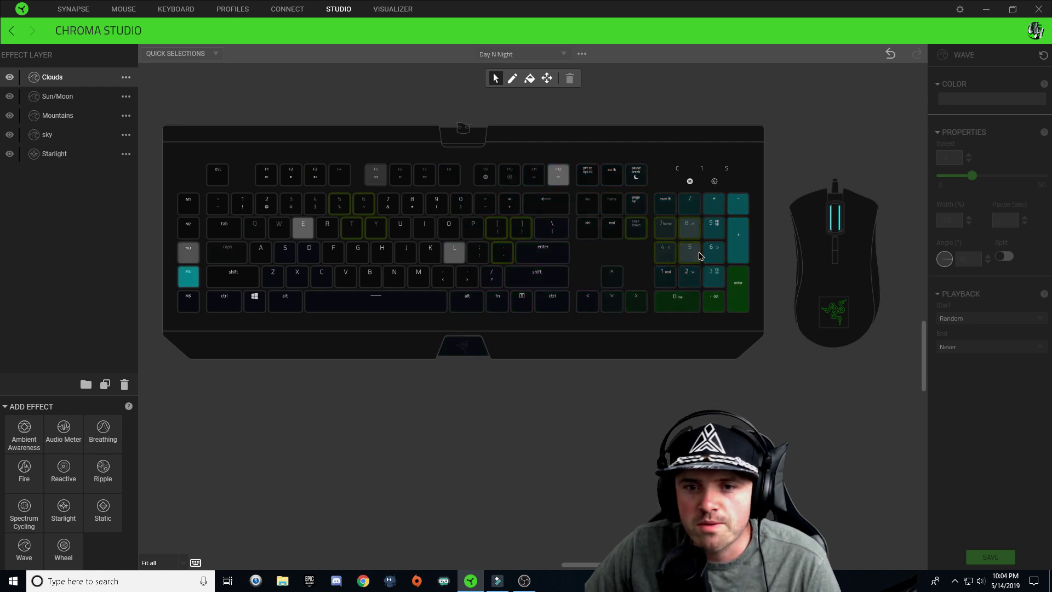
{"action": "mouse_move", "coordinate": [700, 255]}
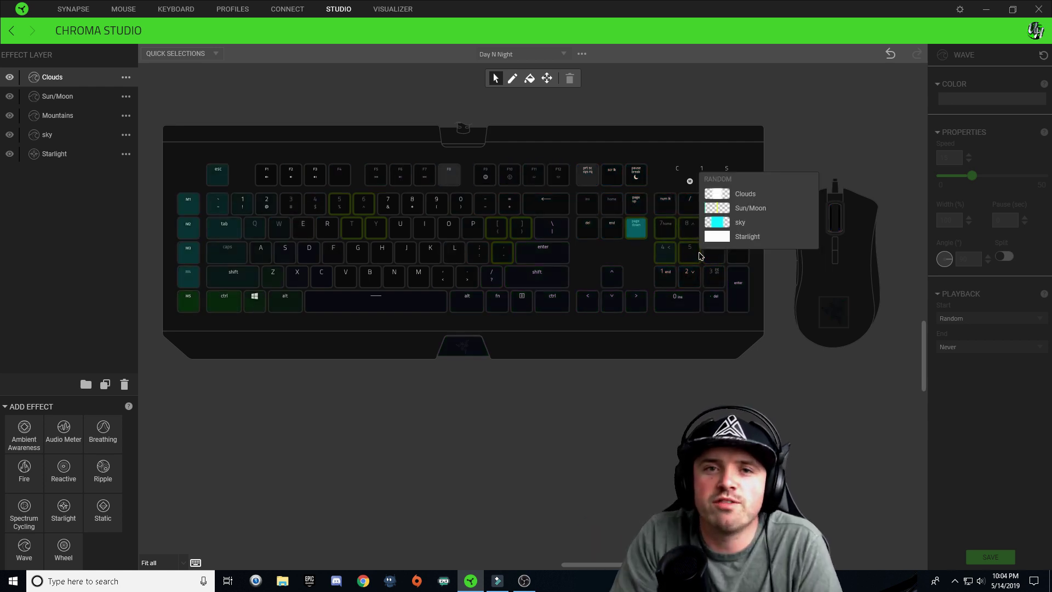